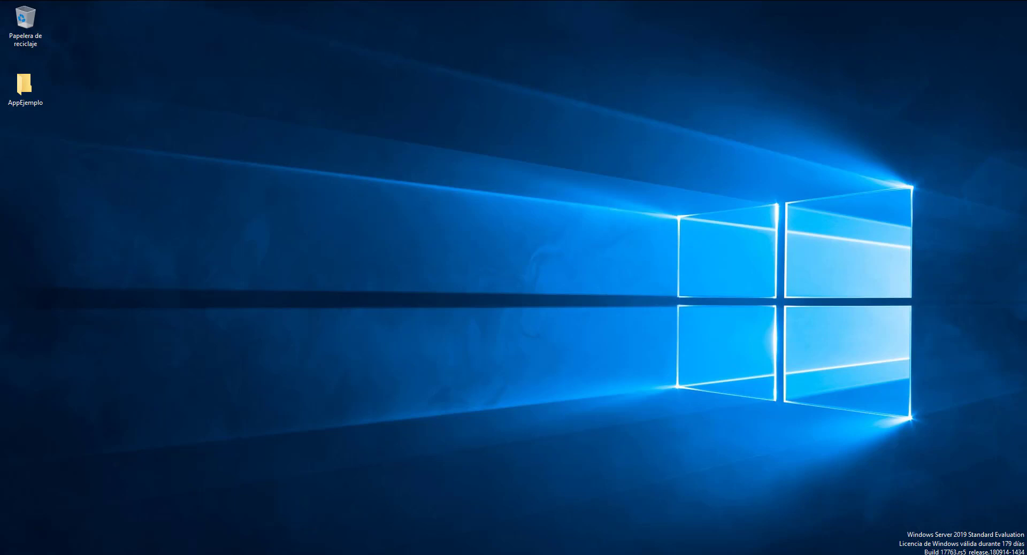
- Open Administrador del servidor and start adding roles, choosing a role-based or feature-based installation on the local server from the server group
key("super")
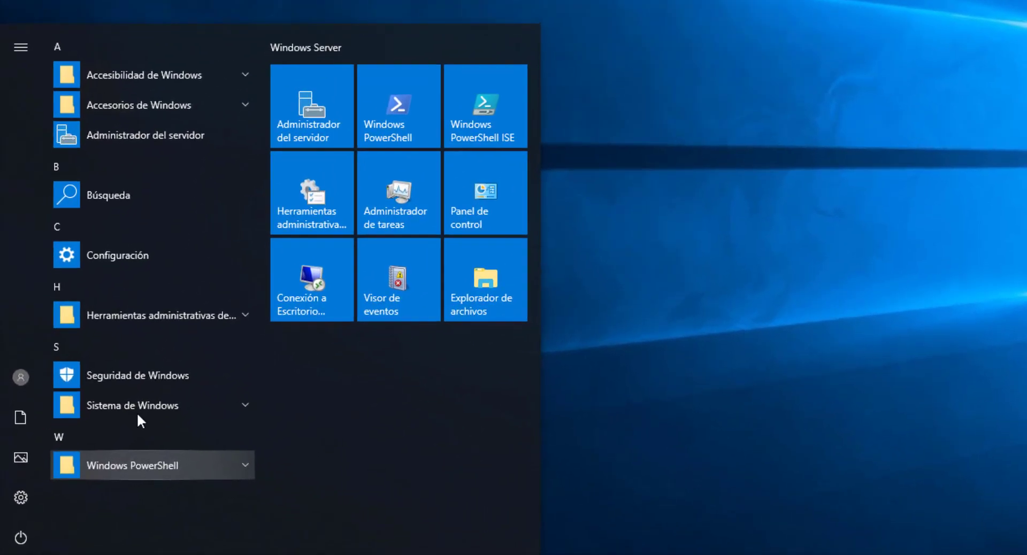
left_click(332, 126)
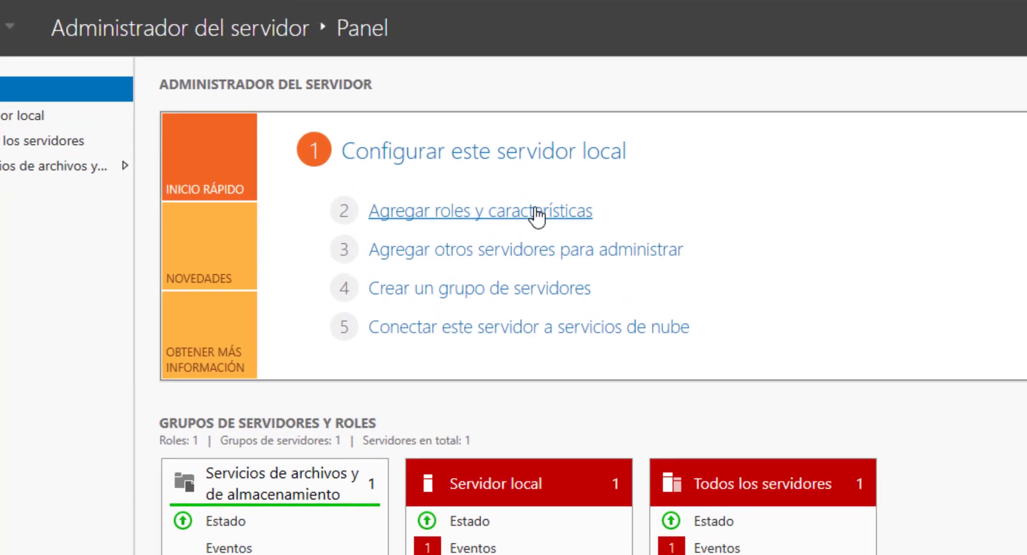
left_click(501, 238)
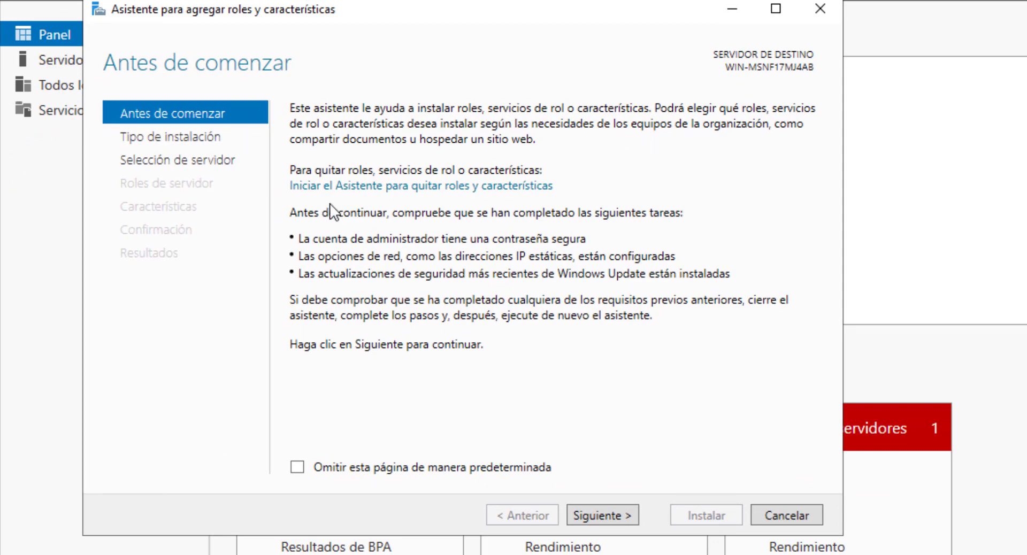
left_click(604, 517)
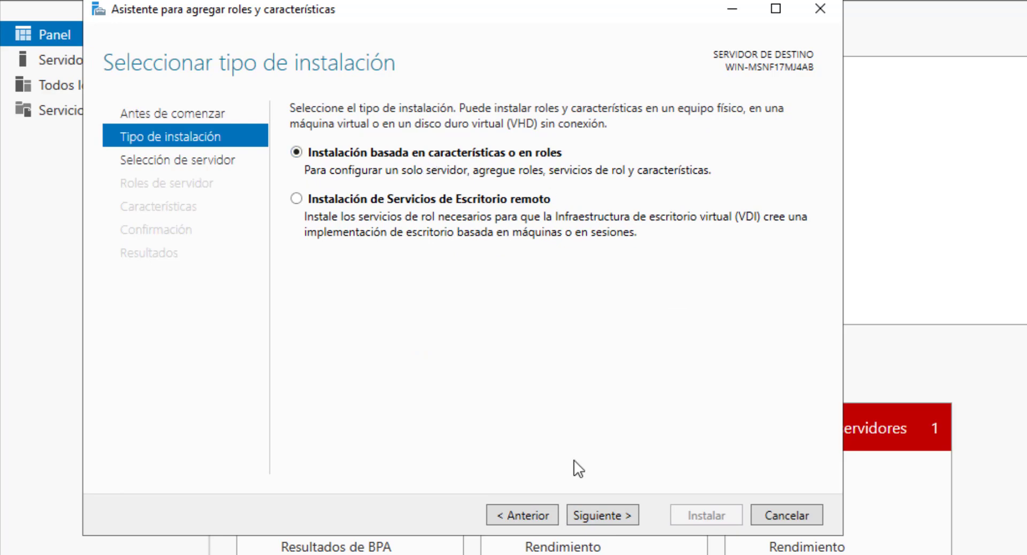
left_click(608, 517)
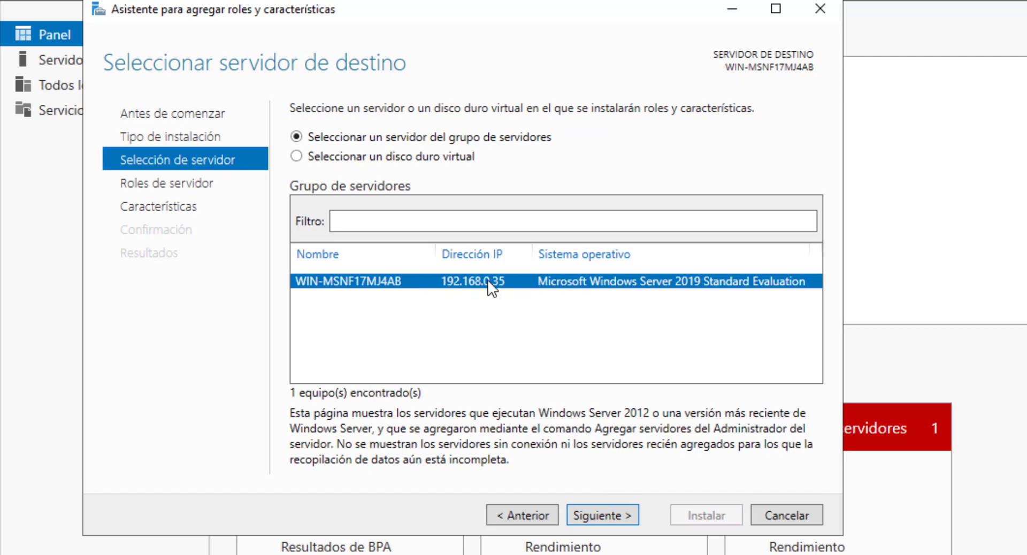
left_click(597, 515)
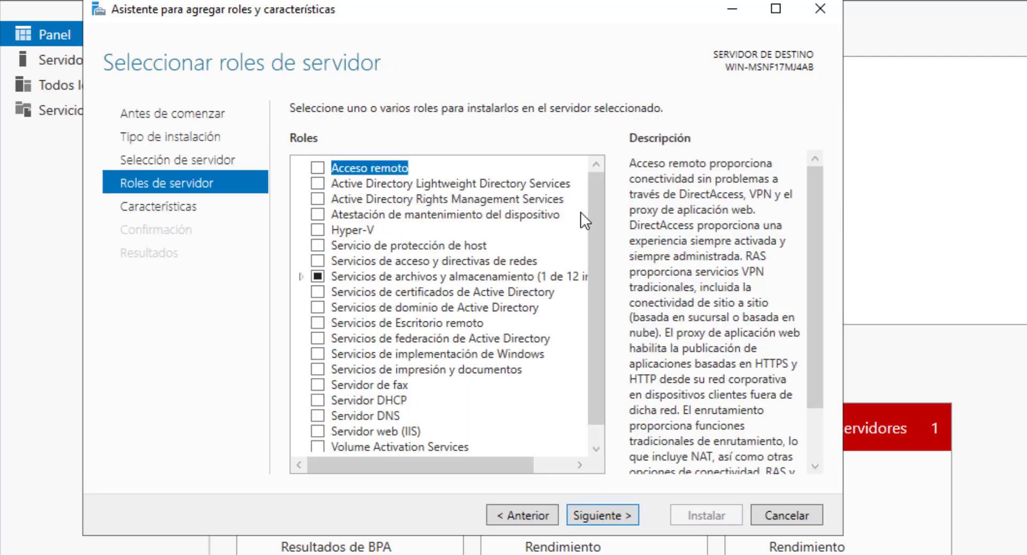
- Select the Servidor web (IIS) role with its required administration tools and proceed to the features selection
left_click_drag(591, 229, 592, 274)
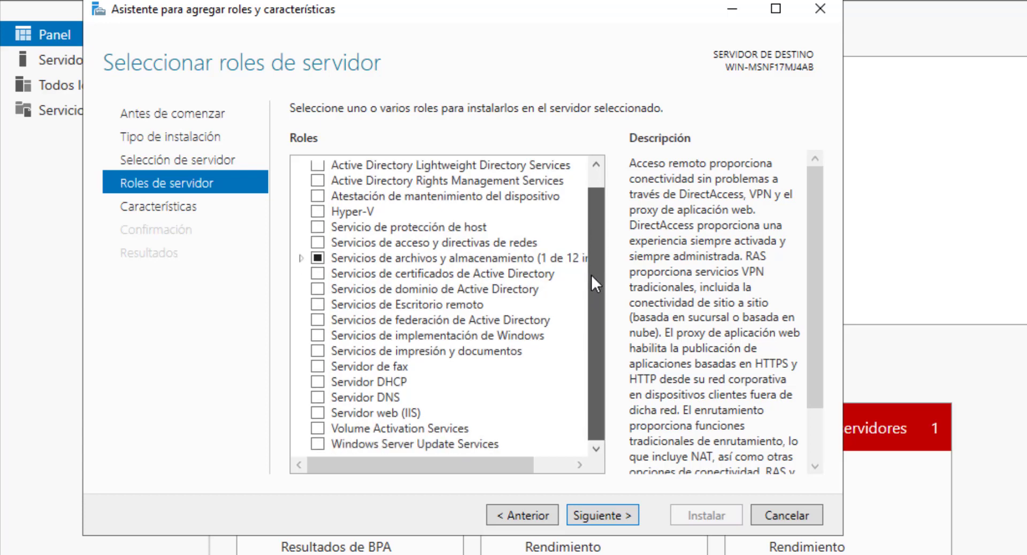
left_click(319, 415)
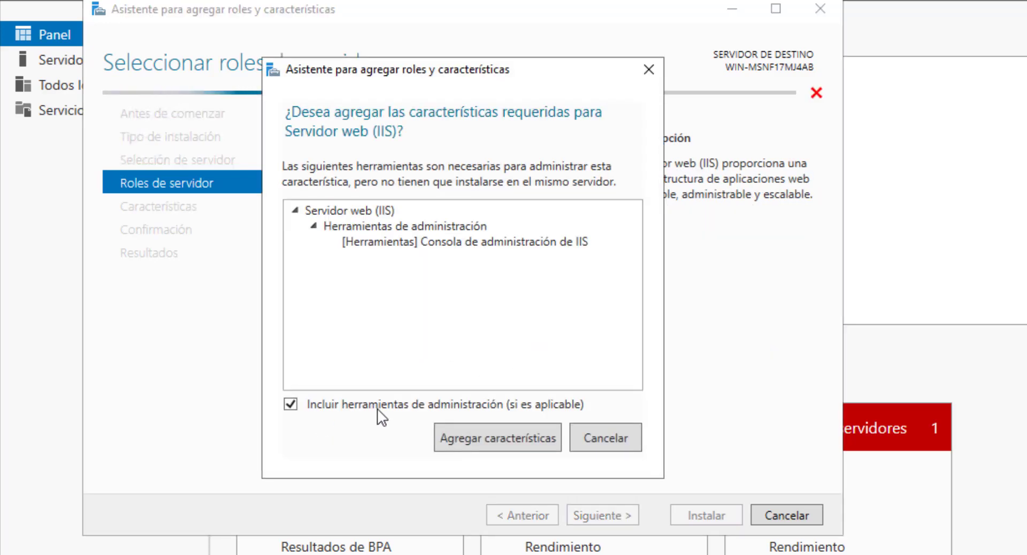
left_click(486, 438)
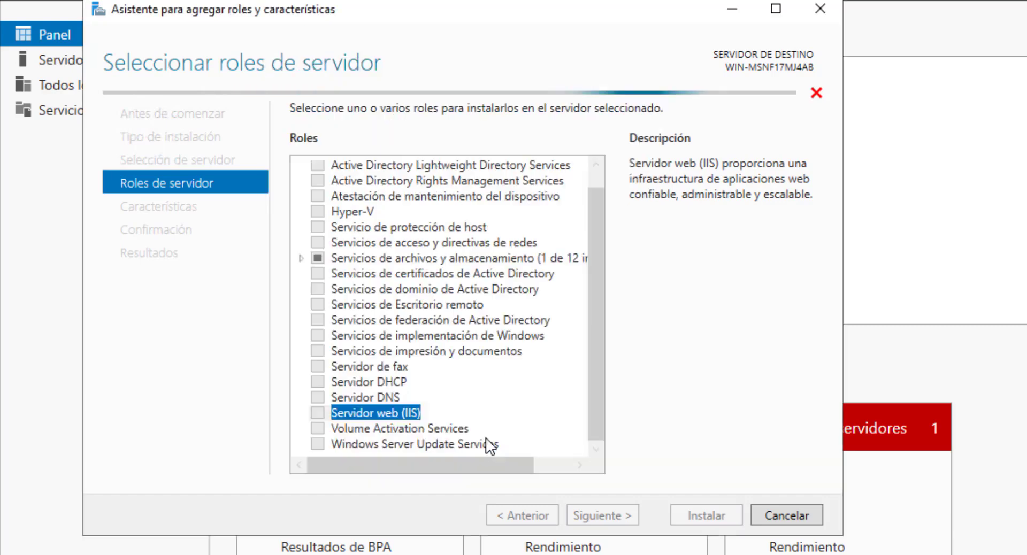
scroll(589, 358, "up", 1)
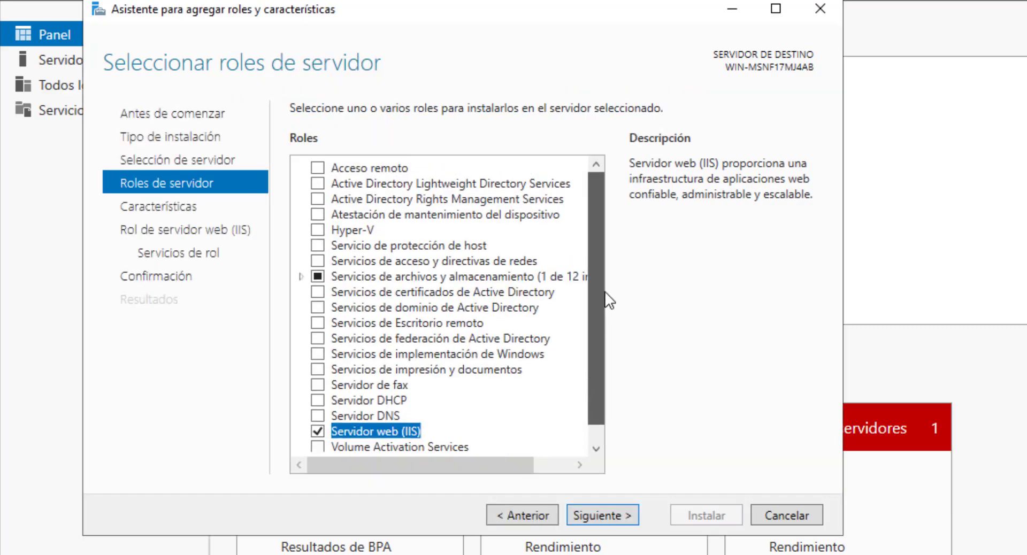
left_click(611, 520)
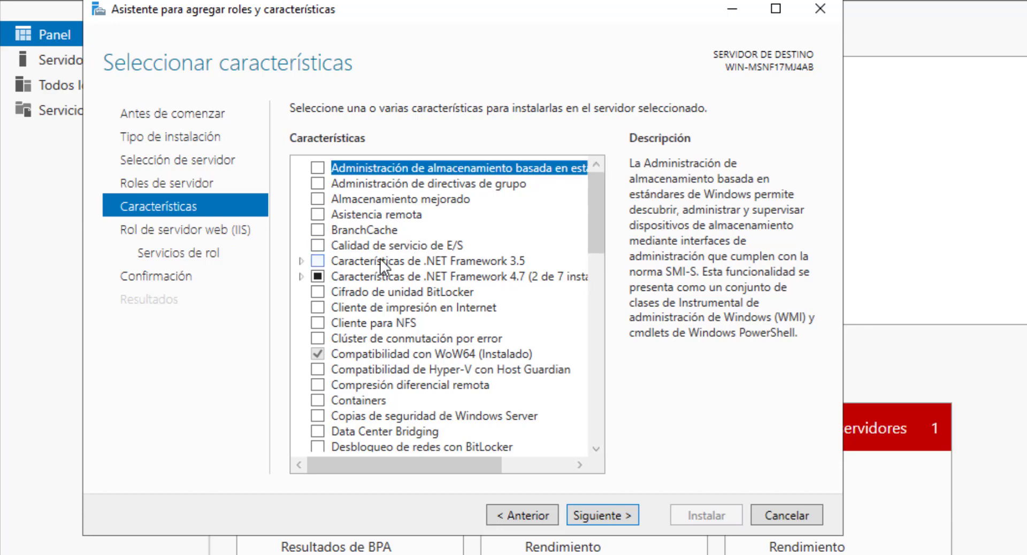
- Enable .NET Framework 3.5 with both Activación HTTP and Activación no HTTP, adding the required dependent features
left_click(300, 260)
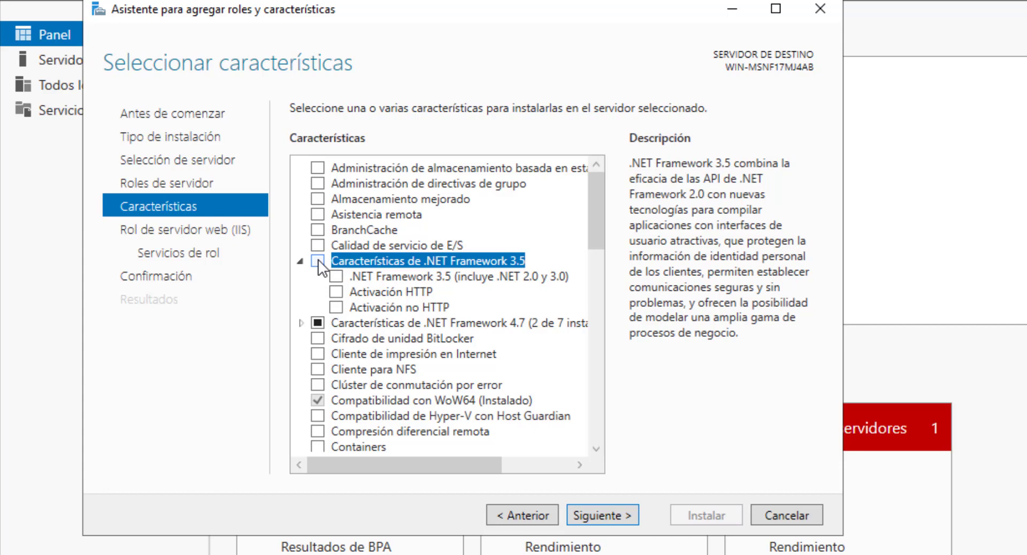
left_click(318, 261)
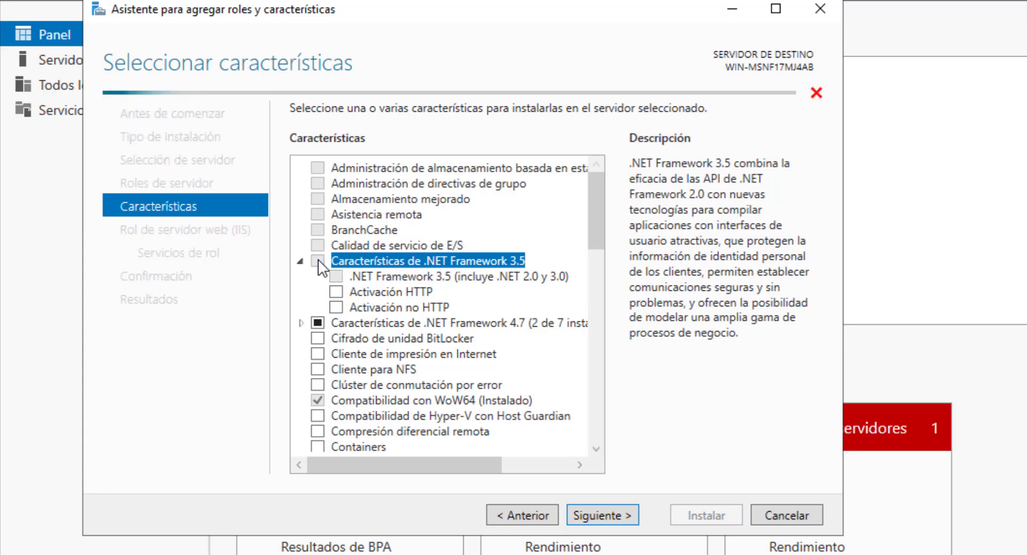
left_click(335, 293)
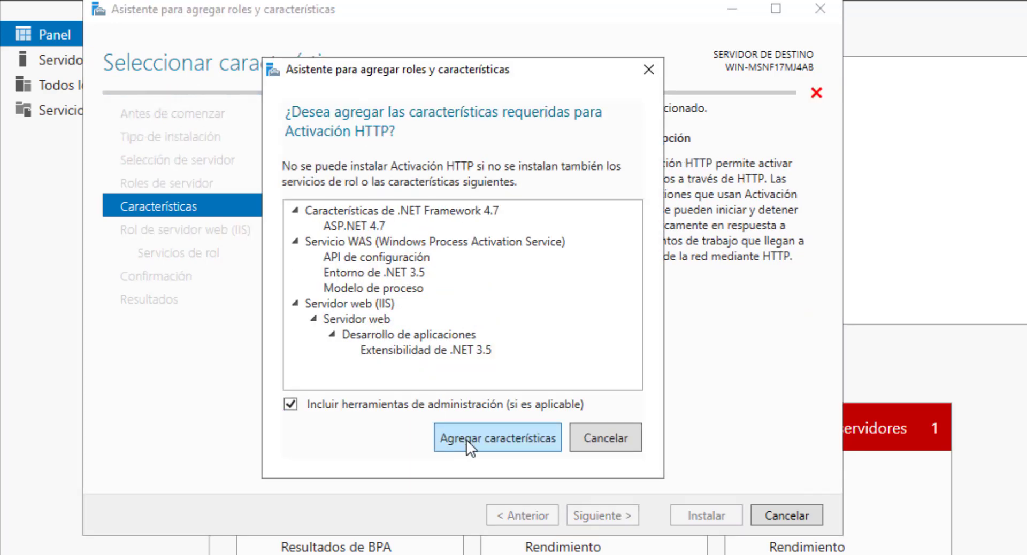
left_click(467, 438)
left_click(336, 307)
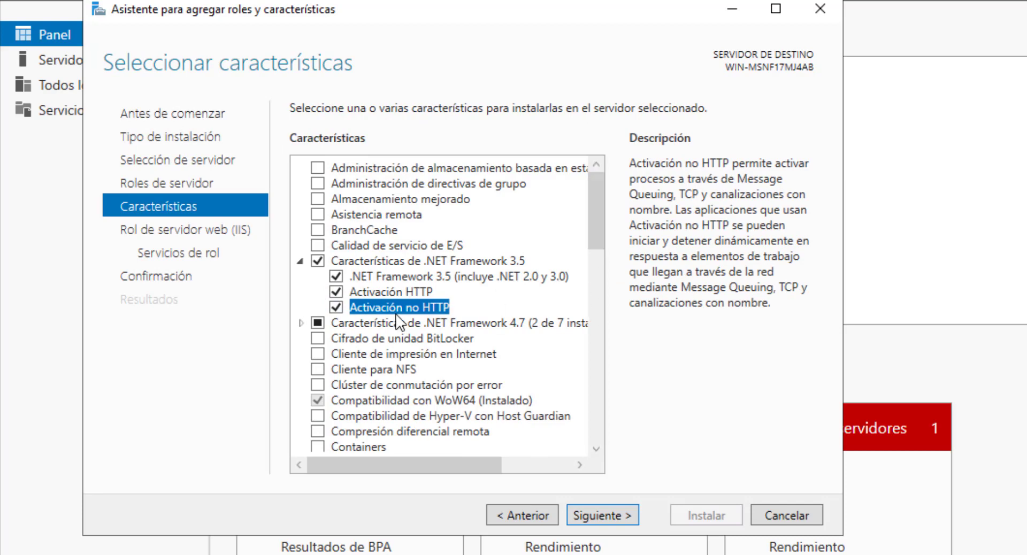
- Under .NET Framework 4.7's Servicios WCF, enable named pipe, Message Queuing (MSMQ), TCP and HTTP activation, including their required features
left_click(302, 323)
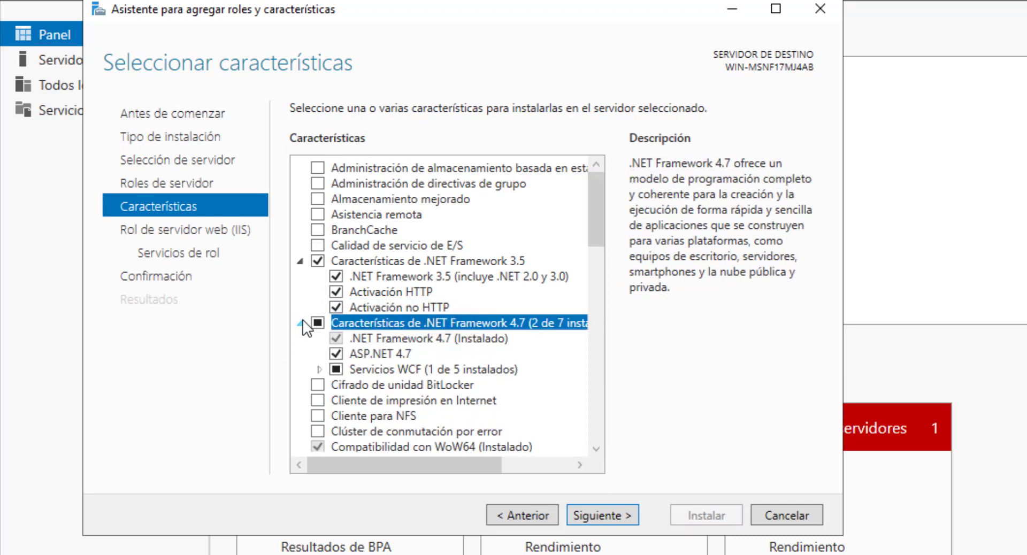
left_click(320, 370)
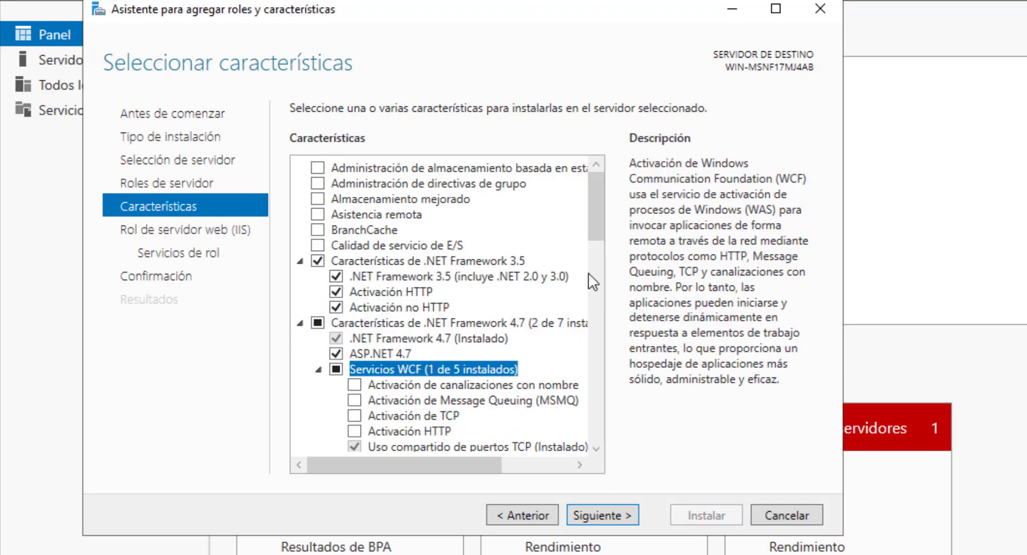
left_click_drag(595, 226, 593, 254)
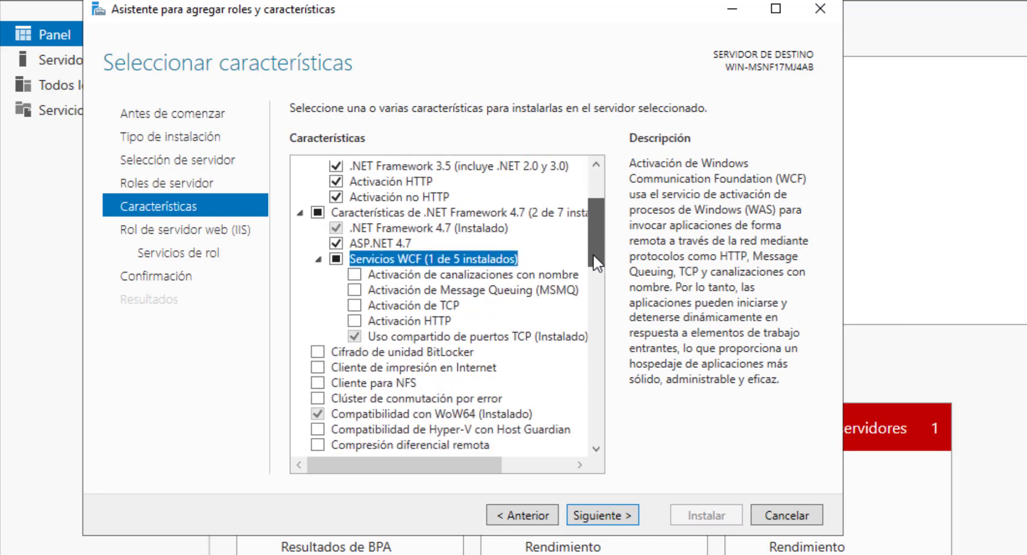
left_click(354, 274)
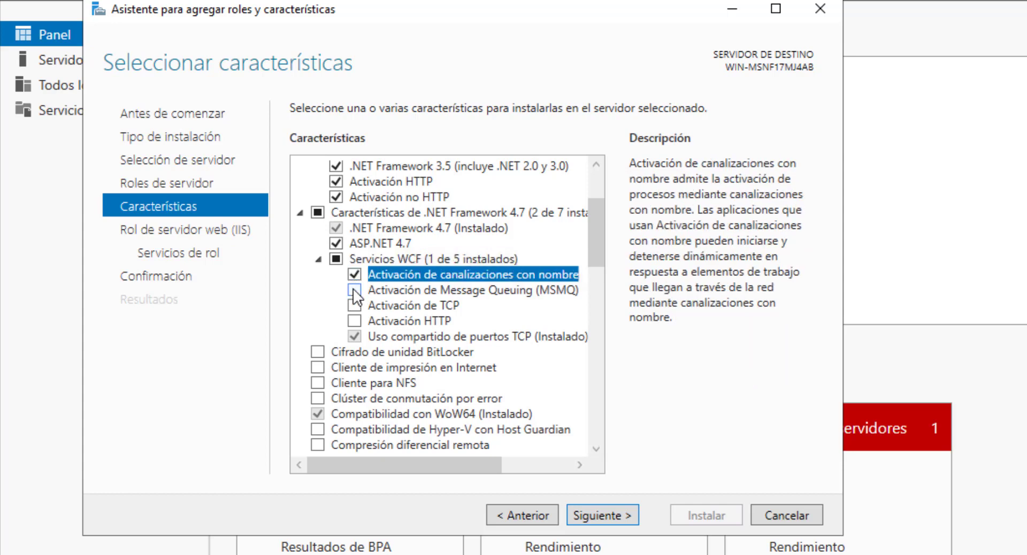
left_click(355, 290)
left_click(480, 445)
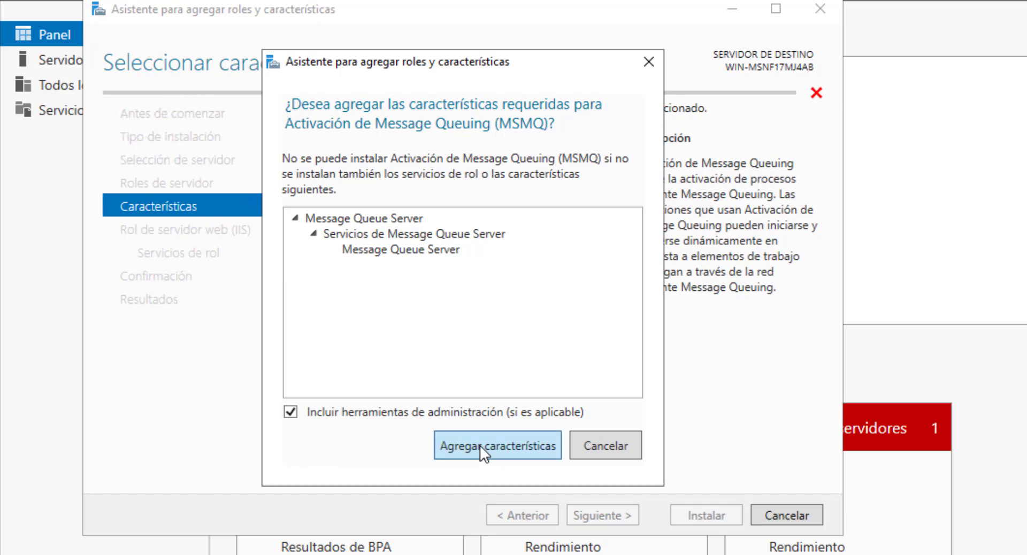
left_click(355, 305)
left_click(354, 321)
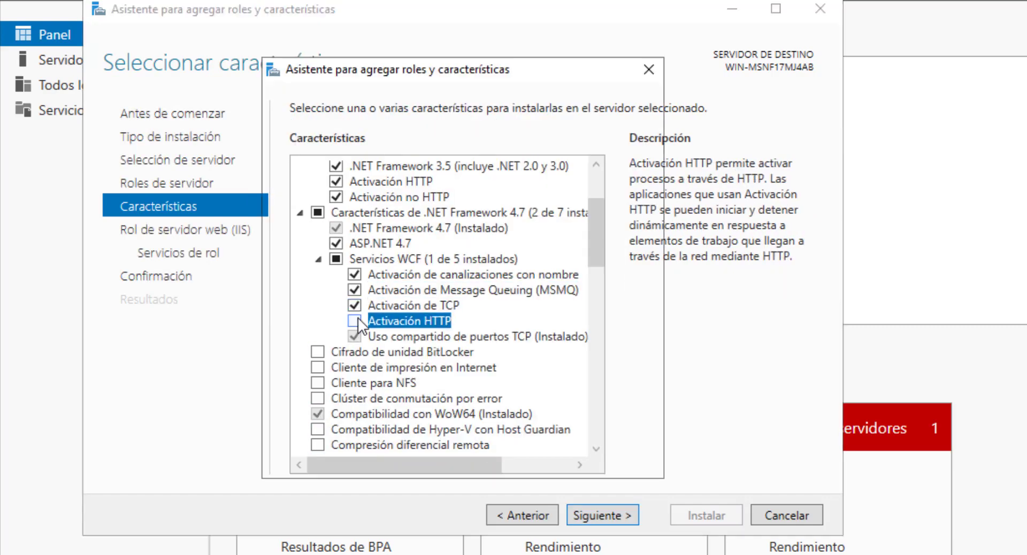
left_click(493, 443)
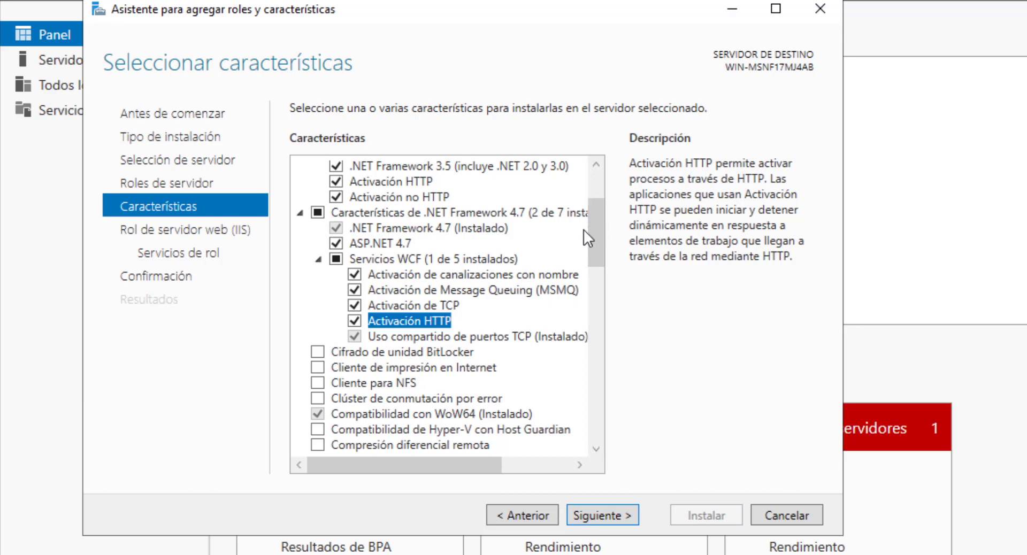
- Add the Núcleo de web hospedable IIS feature and continue to the web server's role services selection
left_click_drag(597, 230, 597, 316)
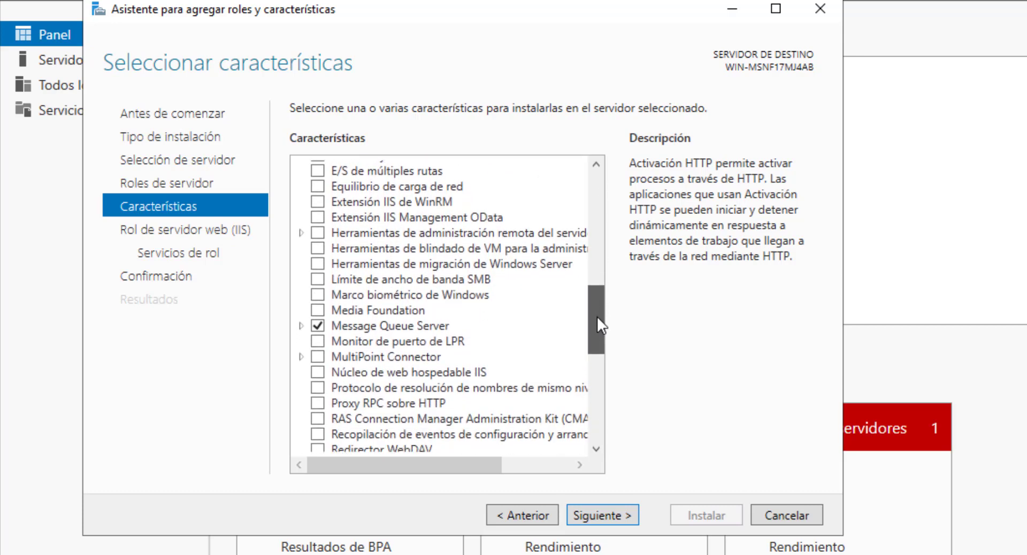
left_click(321, 372)
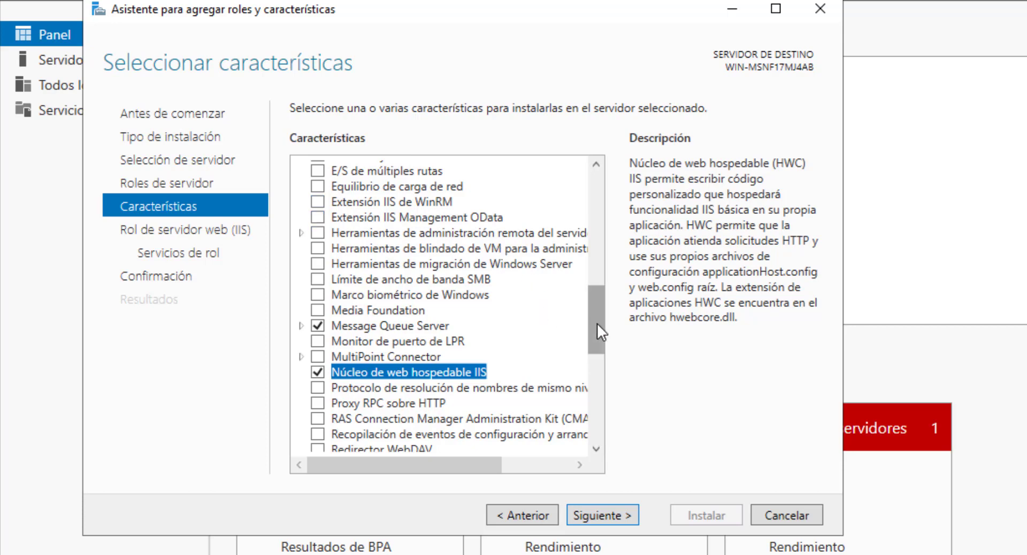
left_click_drag(598, 324, 592, 414)
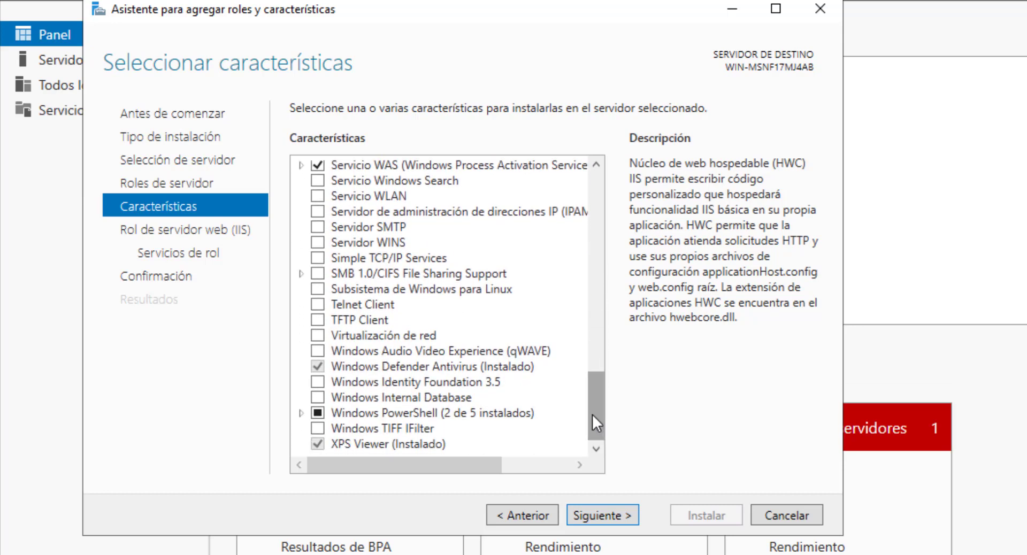
left_click(603, 509)
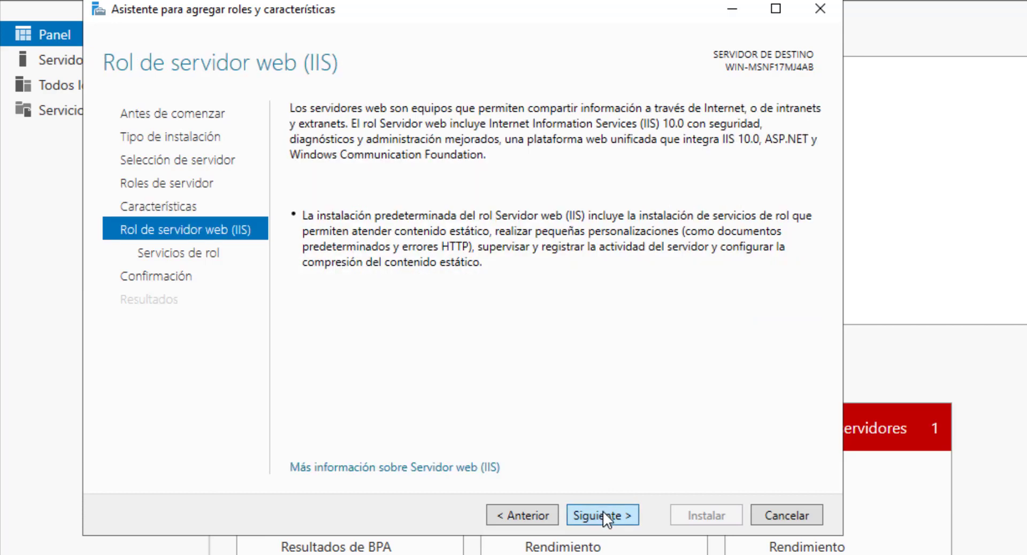
left_click(603, 511)
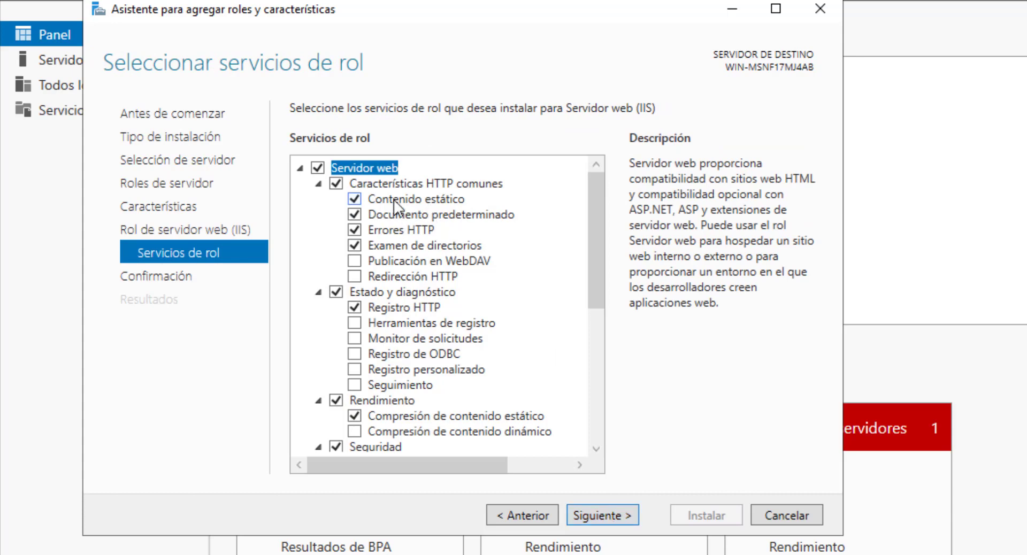
- Enable Publicación en WebDAV and Redirección HTTP, plus all remaining Estado y diagnóstico role services, from Herramientas de registro to Seguimiento
left_click(354, 261)
left_click(354, 276)
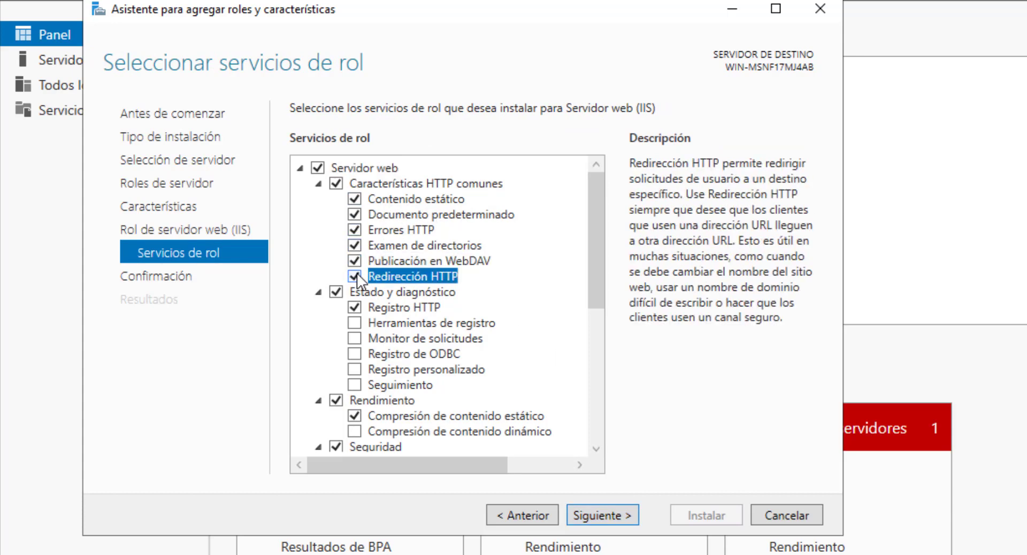
left_click(355, 322)
left_click(354, 338)
left_click(355, 354)
left_click(355, 369)
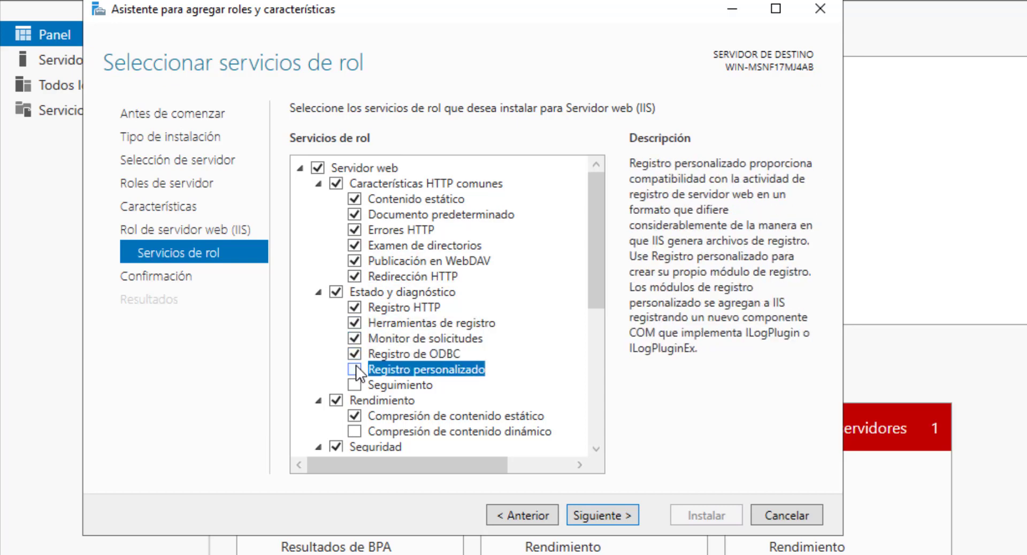
left_click(355, 385)
- Enable Compresión de contenido dinámico and all remaining Seguridad role services, from Autenticación básica to Restricciones de IP y dominio
scroll(603, 332, "down", 3)
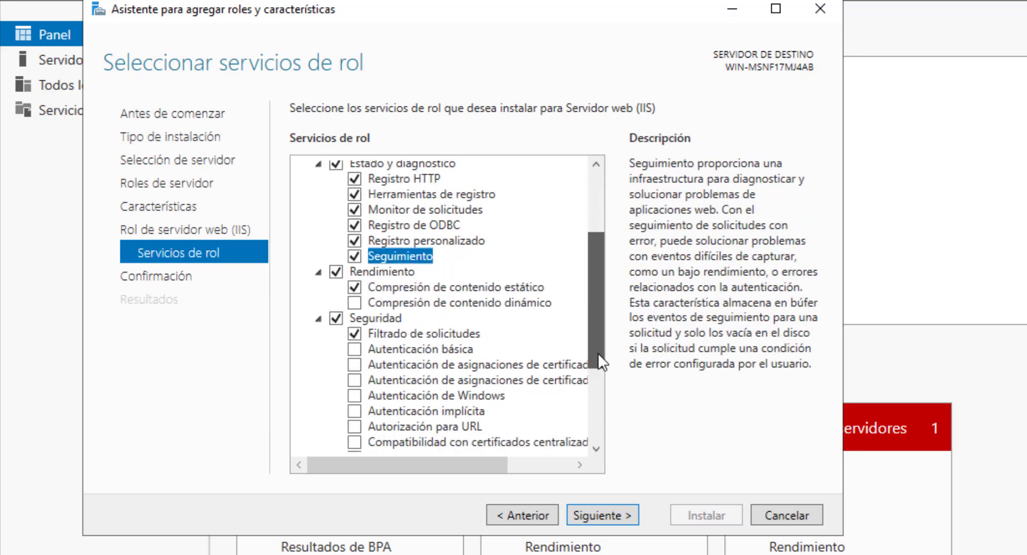
left_click(355, 303)
left_click(354, 350)
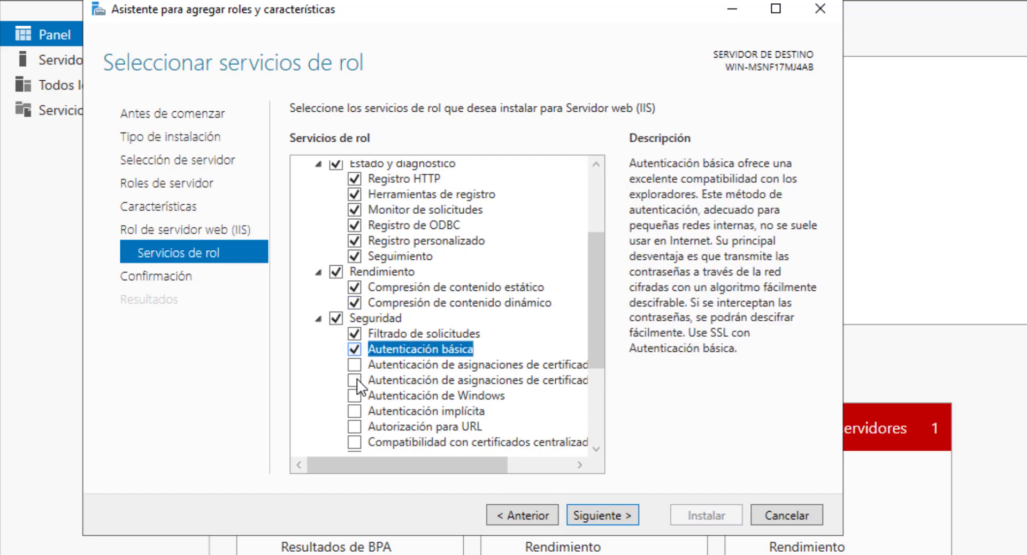
left_click(355, 365)
left_click(339, 381)
left_click(339, 395)
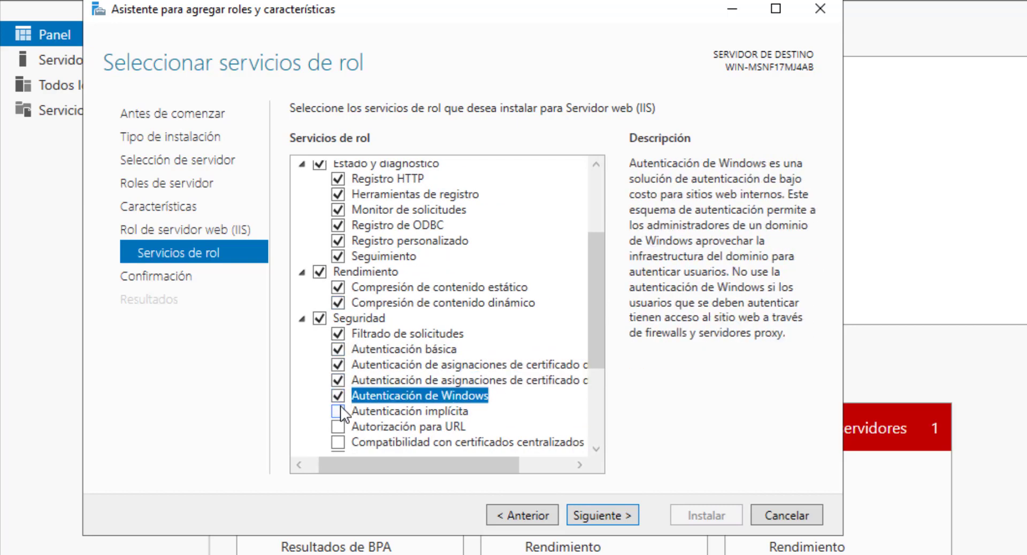
left_click(339, 411)
left_click(338, 426)
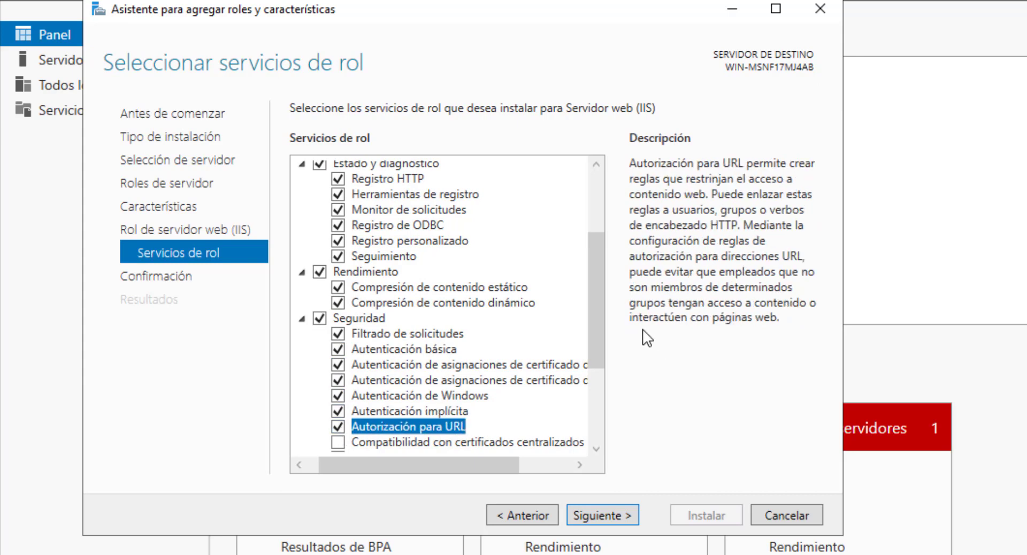
left_click_drag(598, 337, 597, 392)
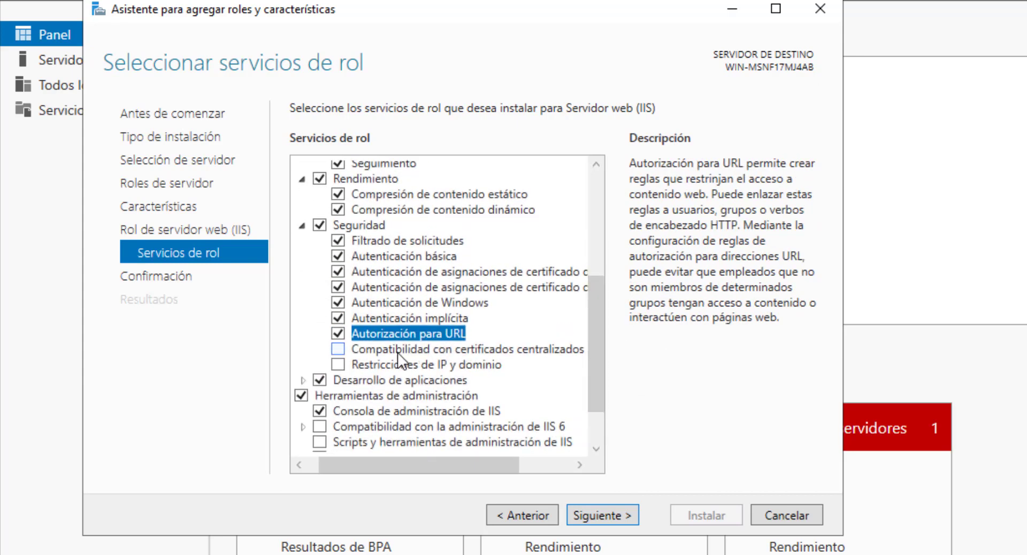
left_click(340, 350)
left_click(342, 365)
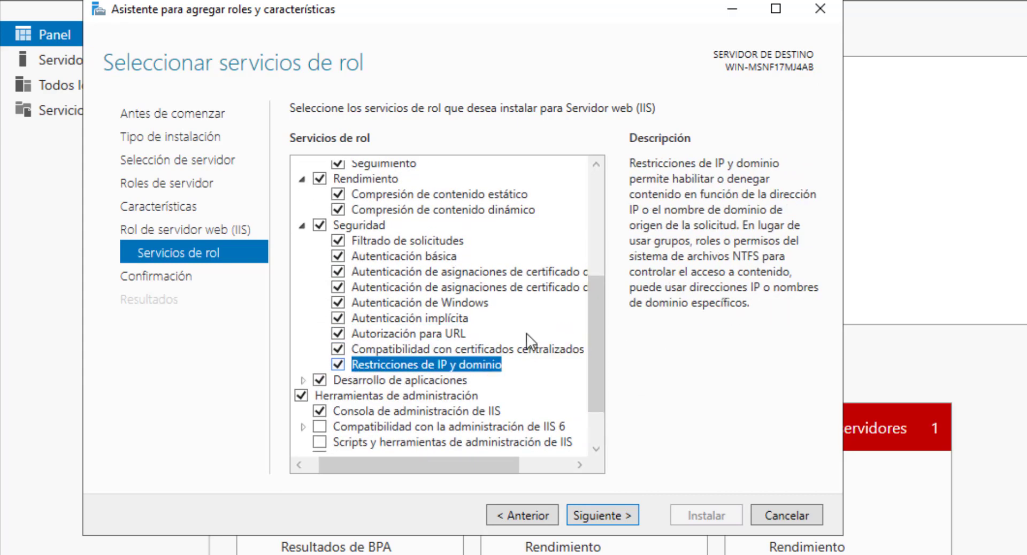
- Enable the remaining Desarrollo de aplicaciones role services: ASP, ASP.NET 3.5, CGI, Inclusión del lado servidor, Inicialización de aplicaciones and Protocolo WebSocket
left_click_drag(598, 313, 594, 362)
left_click(303, 320)
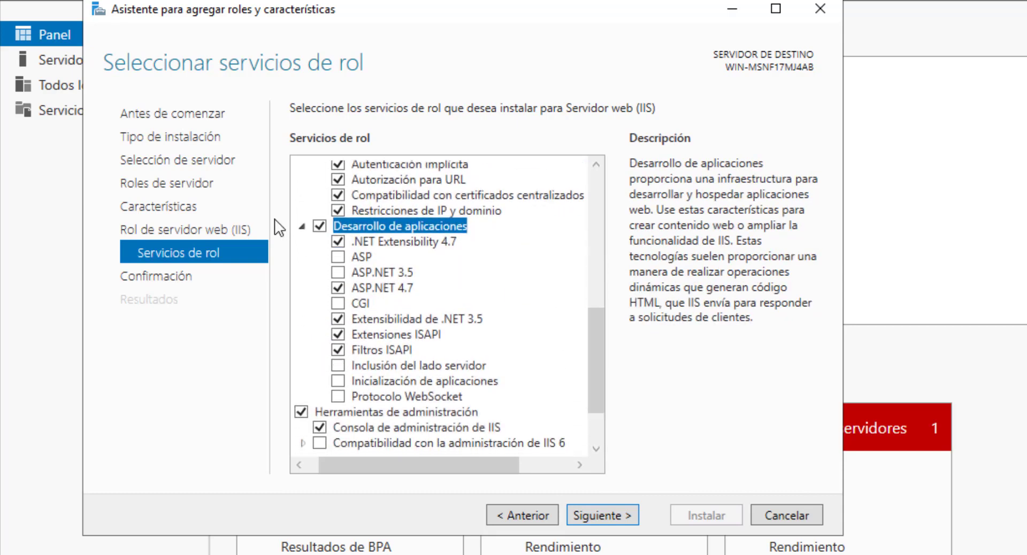
left_click(343, 259)
left_click(341, 271)
left_click(340, 303)
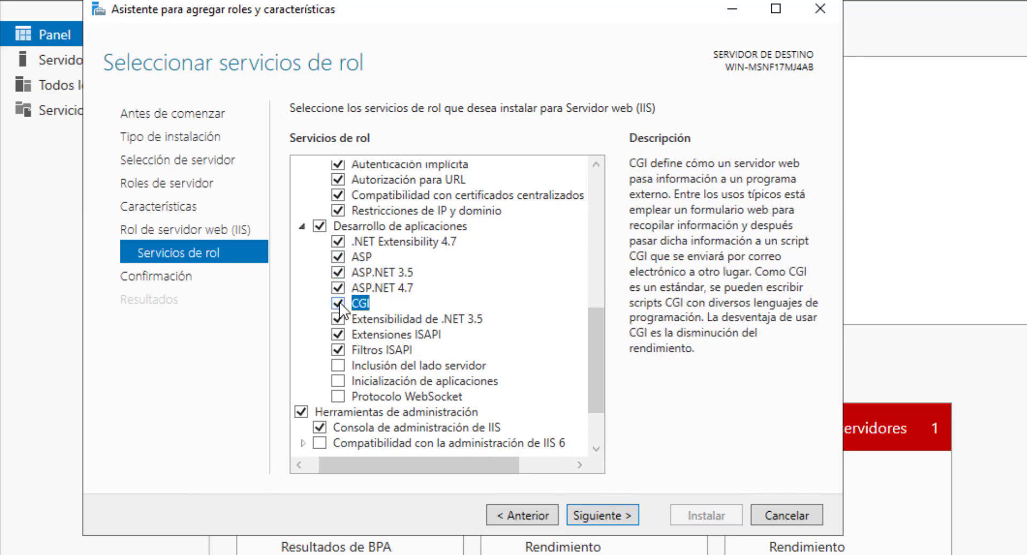
left_click(339, 365)
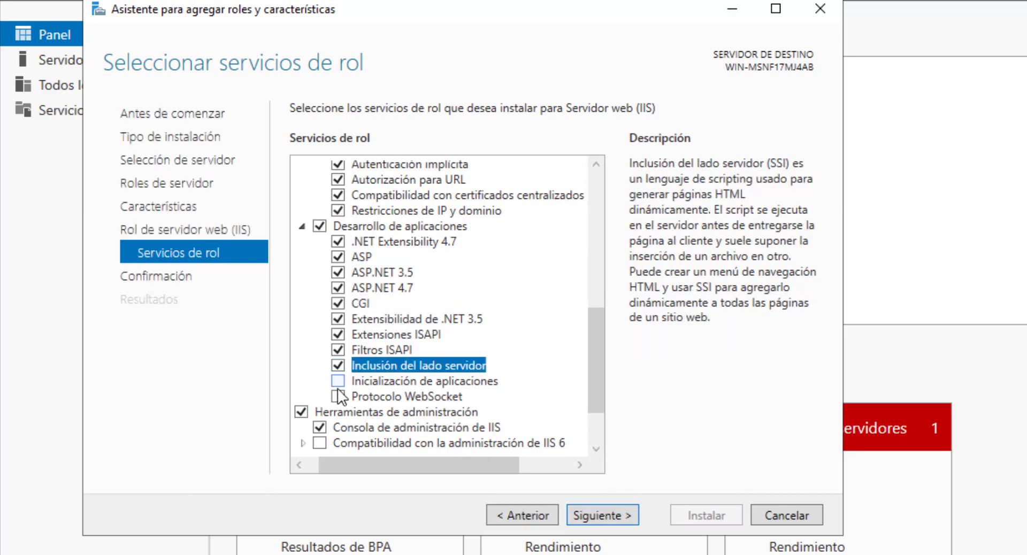
left_click(338, 382)
left_click(338, 396)
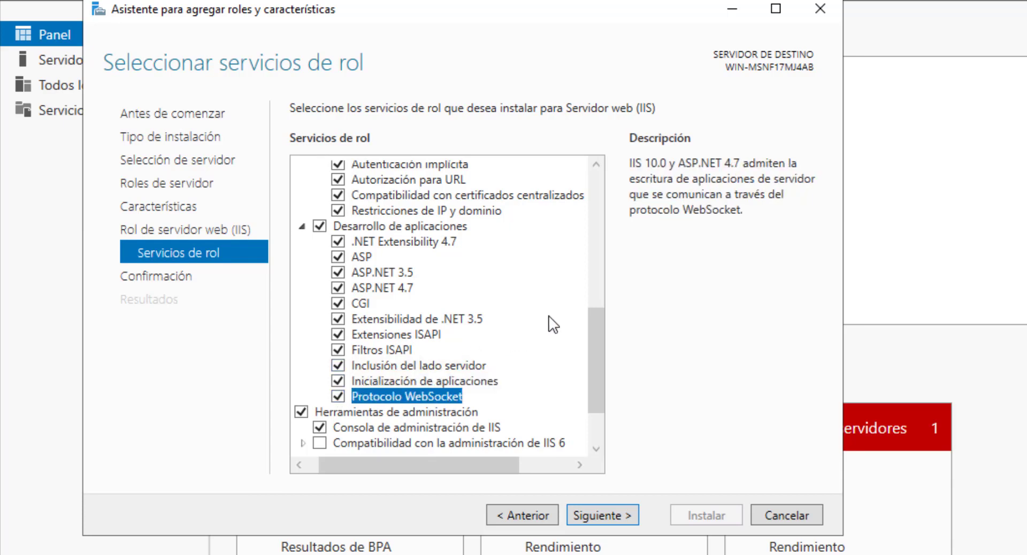
- Enable Compatibilidad con la administración de IIS 6, including its metabase, WMI, administration console and scripting tools components
left_click_drag(589, 358, 586, 404)
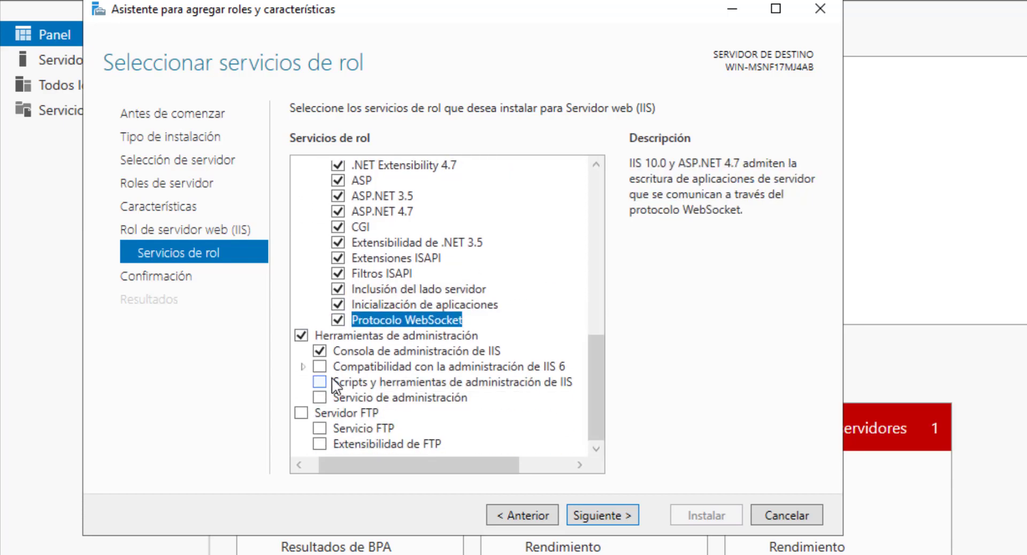
left_click(303, 366)
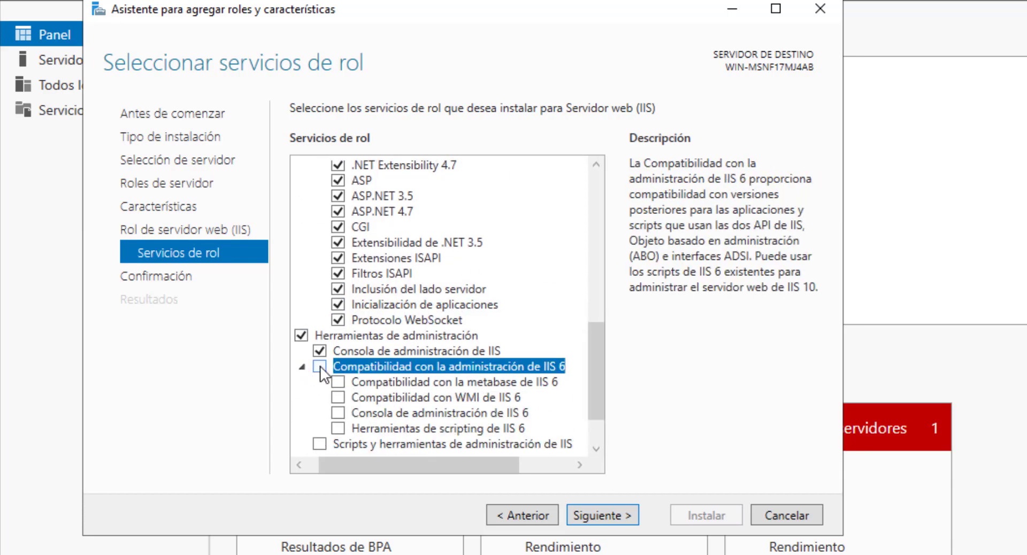
left_click(320, 366)
left_click(338, 398)
left_click(338, 413)
left_click(339, 428)
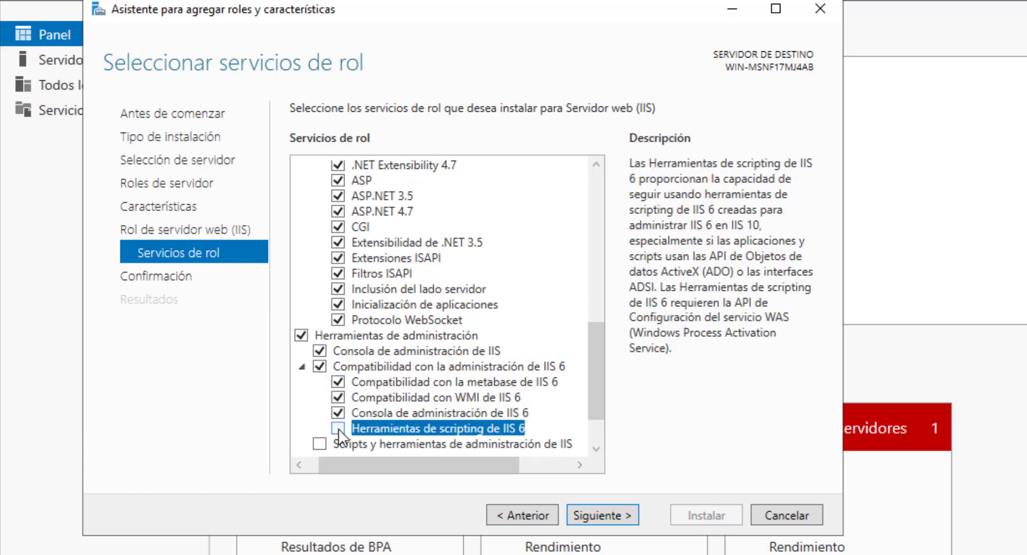
left_click(303, 367)
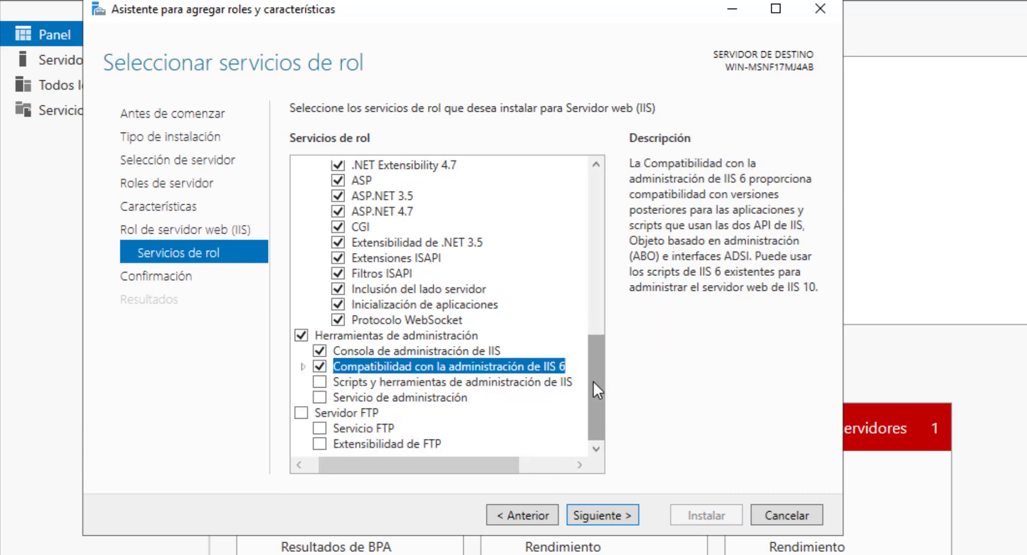
- Enable Scripts y herramientas de administración de IIS, Servicio de administración, and Servidor FTP with Servicio FTP and Extensibilidad de FTP
left_click(320, 383)
left_click(320, 397)
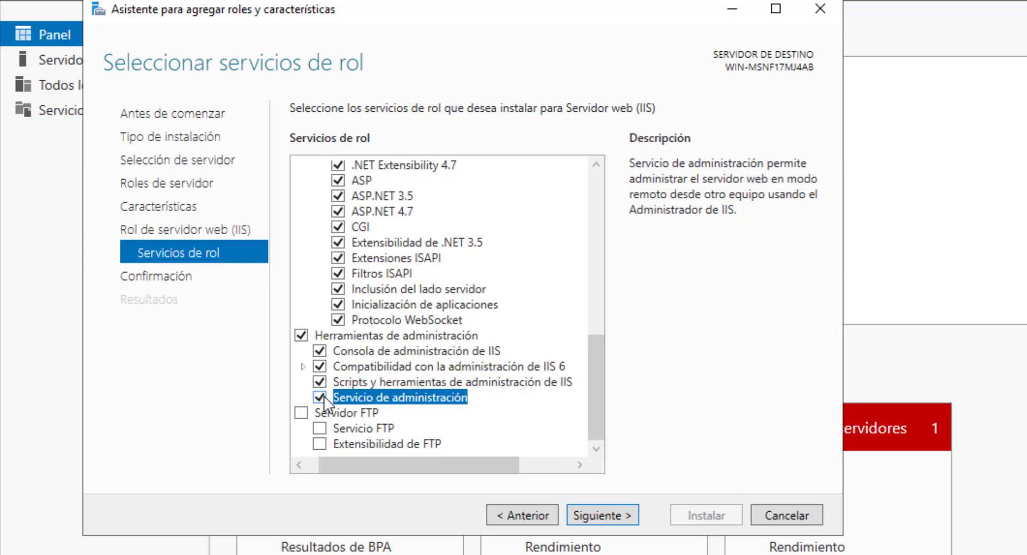
left_click(301, 413)
left_click(336, 444)
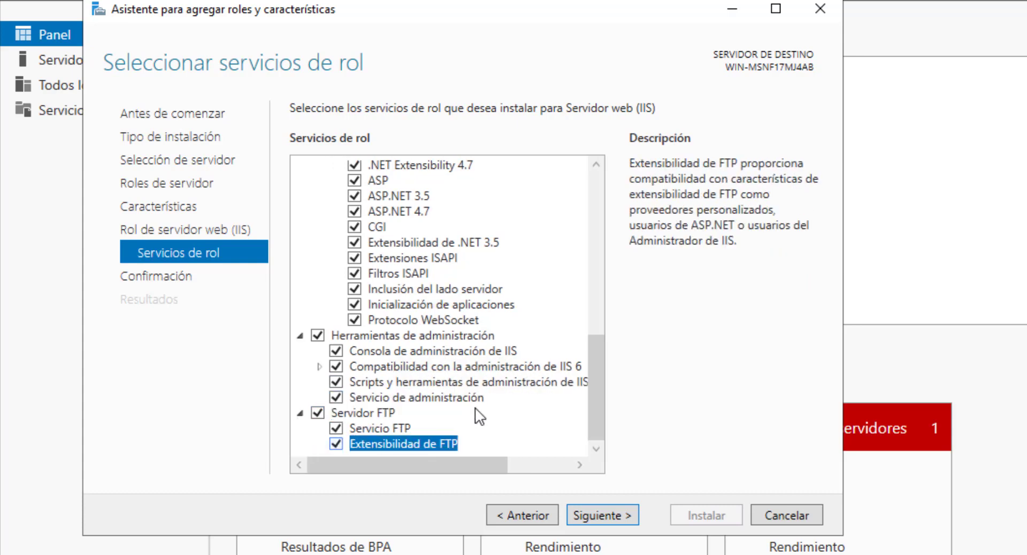
- Review the full list of selected role services and continue to the installation confirmation
left_click_drag(596, 403, 599, 200)
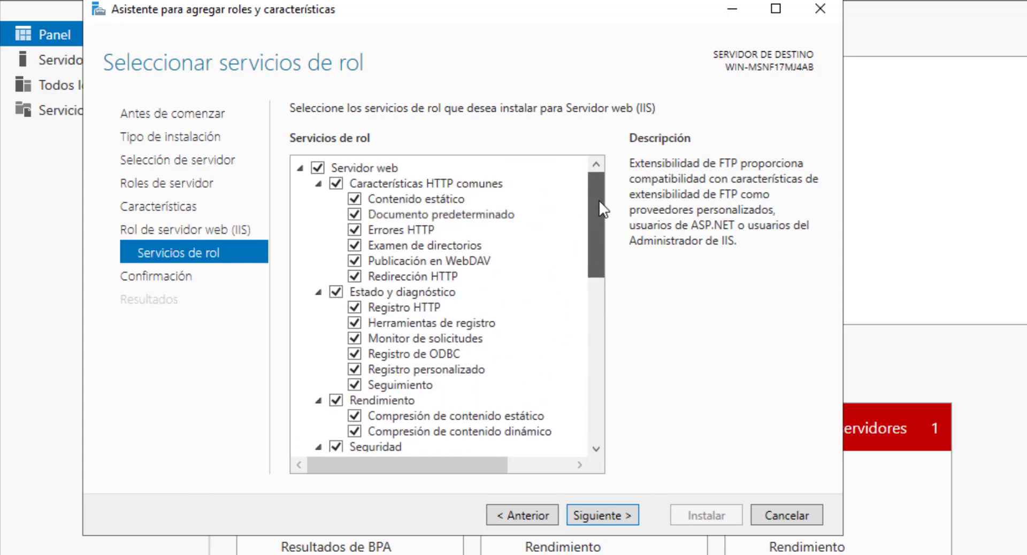
left_click_drag(601, 251, 592, 475)
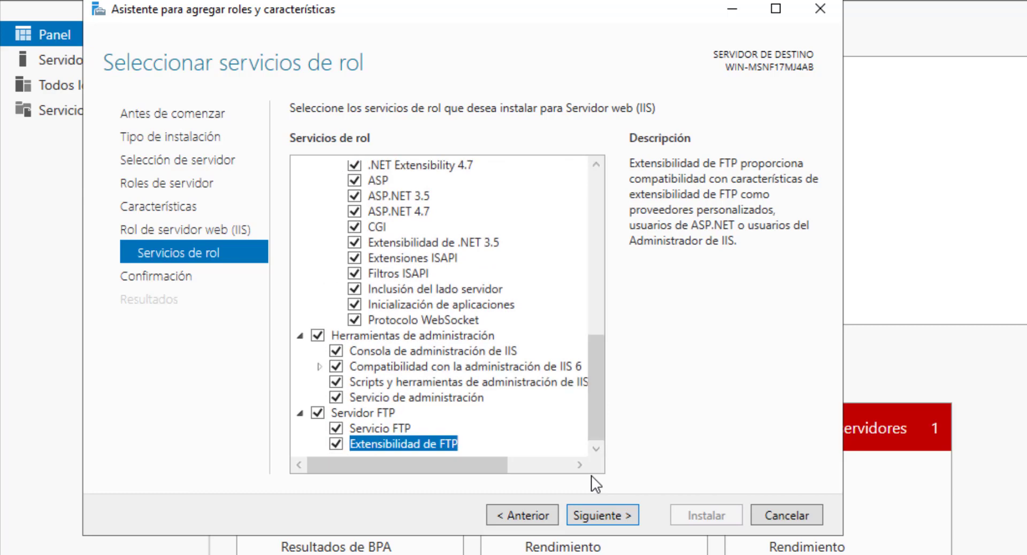
left_click(602, 517)
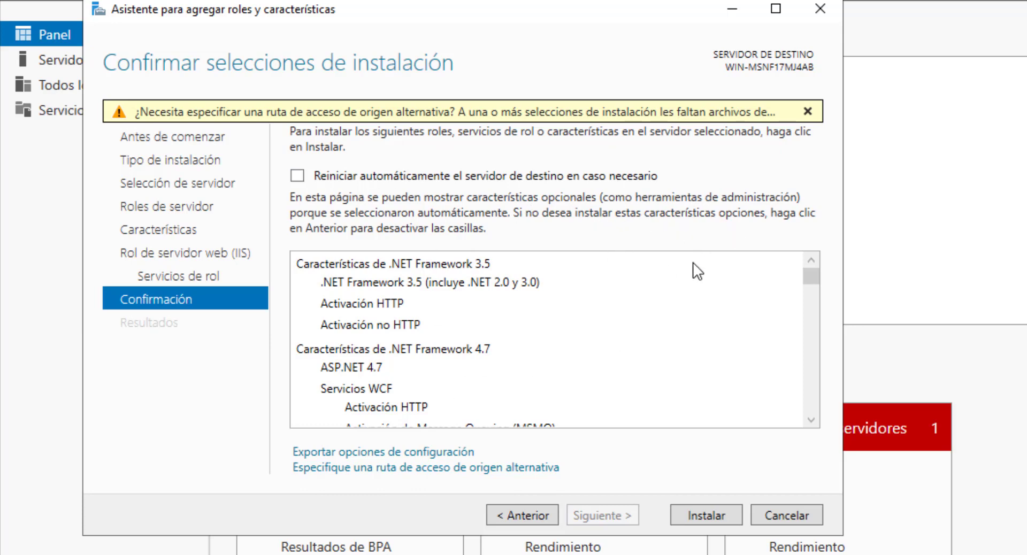
- Allow the destination server to restart automatically if necessary and start installing the selected roles and features
left_click(371, 174)
left_click(983, 498)
left_click_drag(813, 275, 808, 253)
left_click(700, 516)
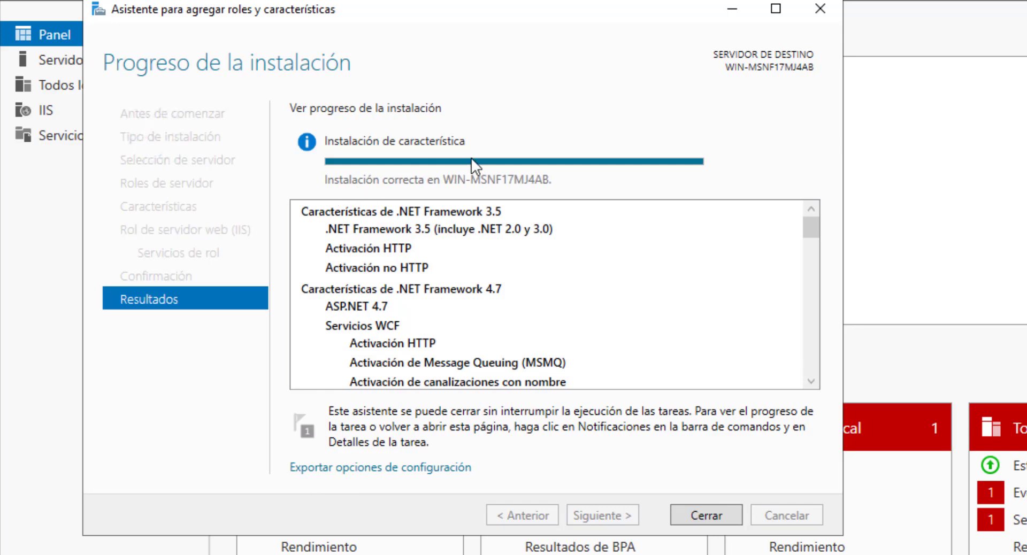
- Close the finished role installation wizard and leave Administrador del servidor to return to the desktop
mouse_move(472, 159)
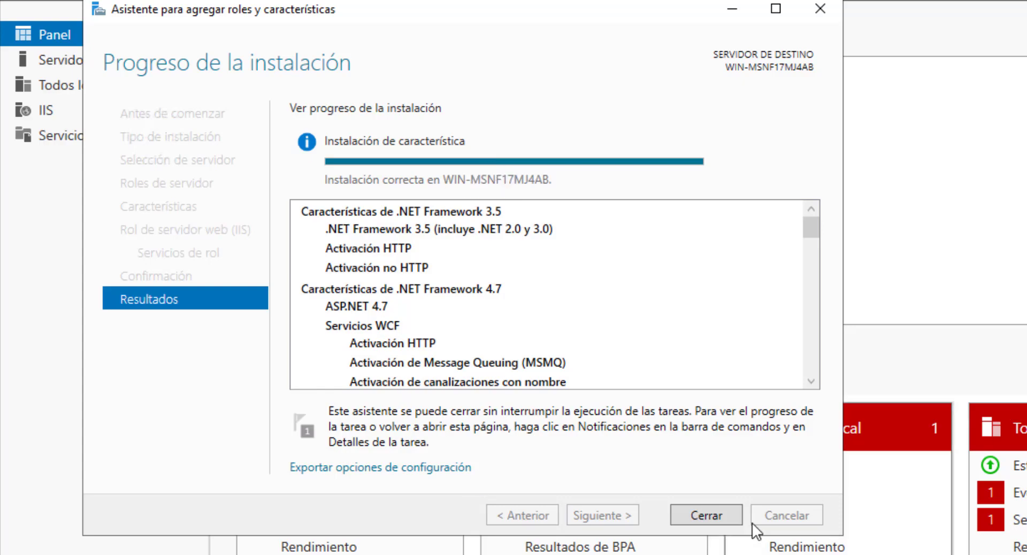
left_click(716, 520)
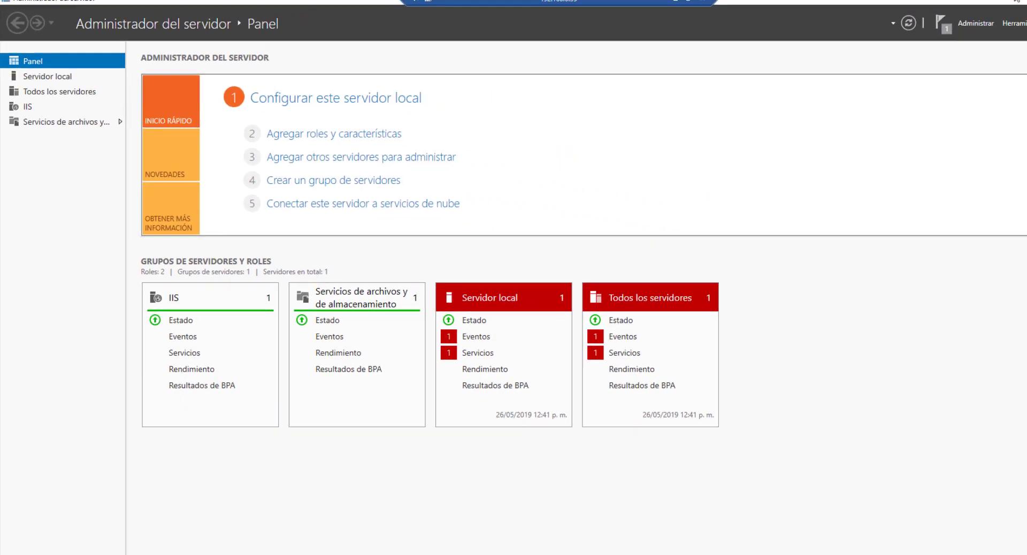
left_click(1012, 7)
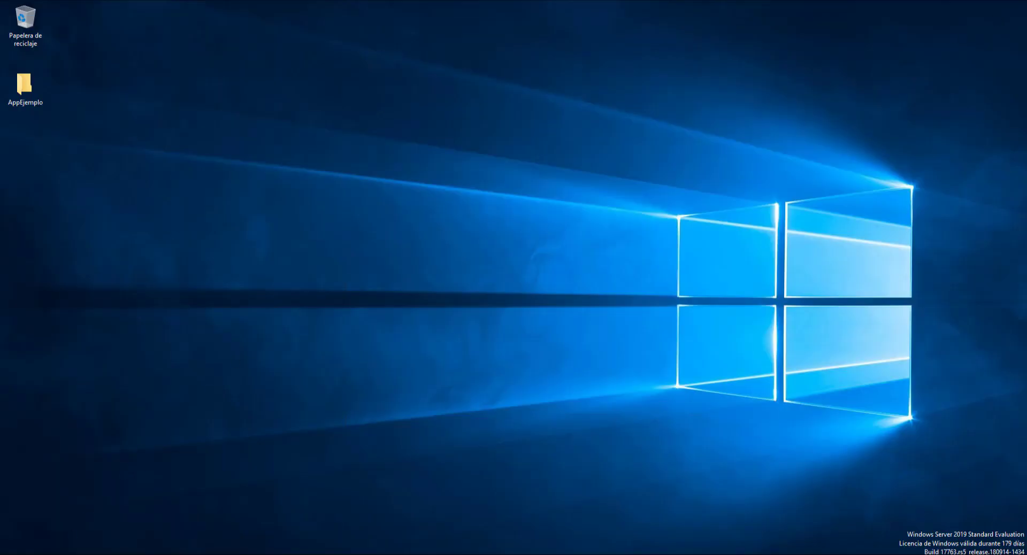
- Search the installed applications for "ii" and open Administrador de Internet Information Services (IIS), not the 6.0 version
left_click(12, 551)
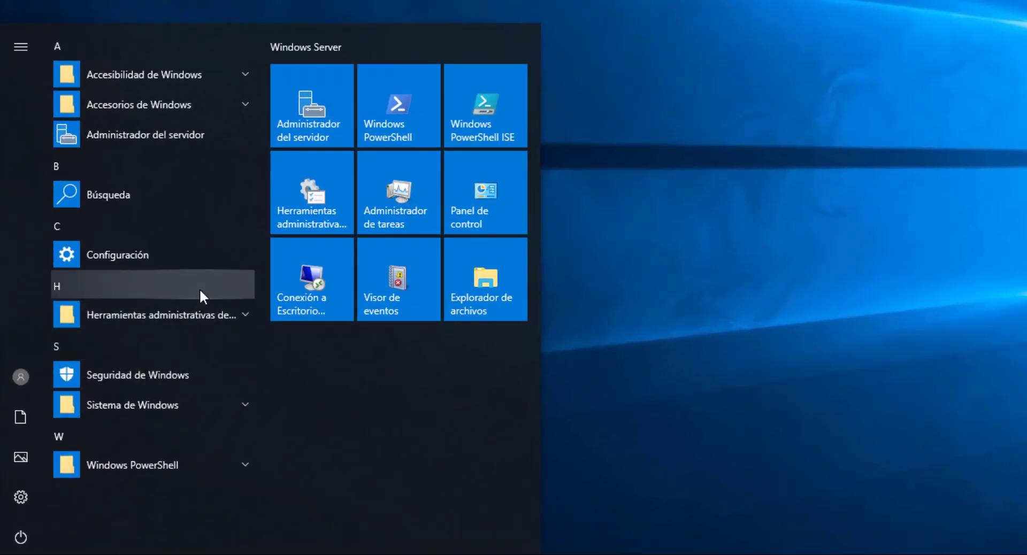
type("ii")
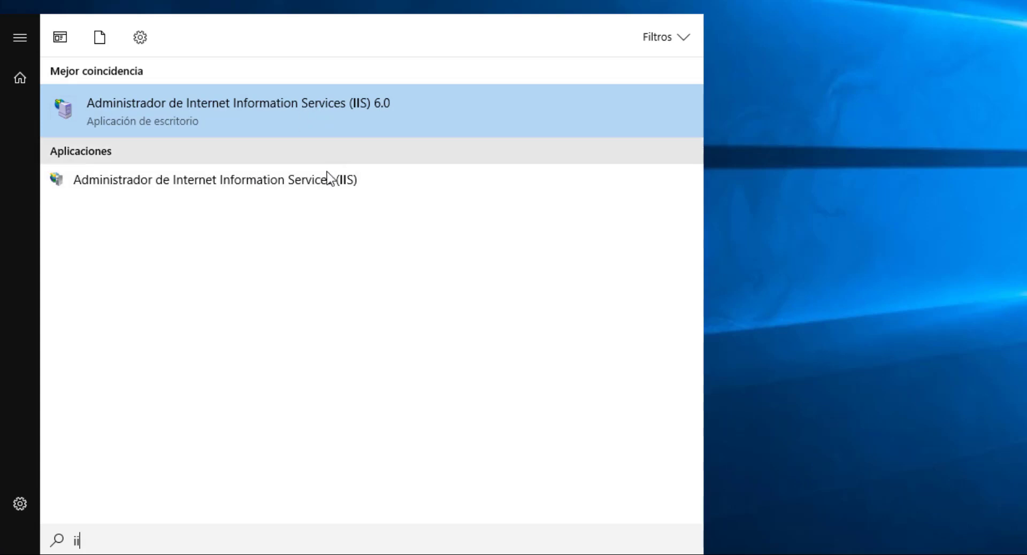
left_click(208, 189)
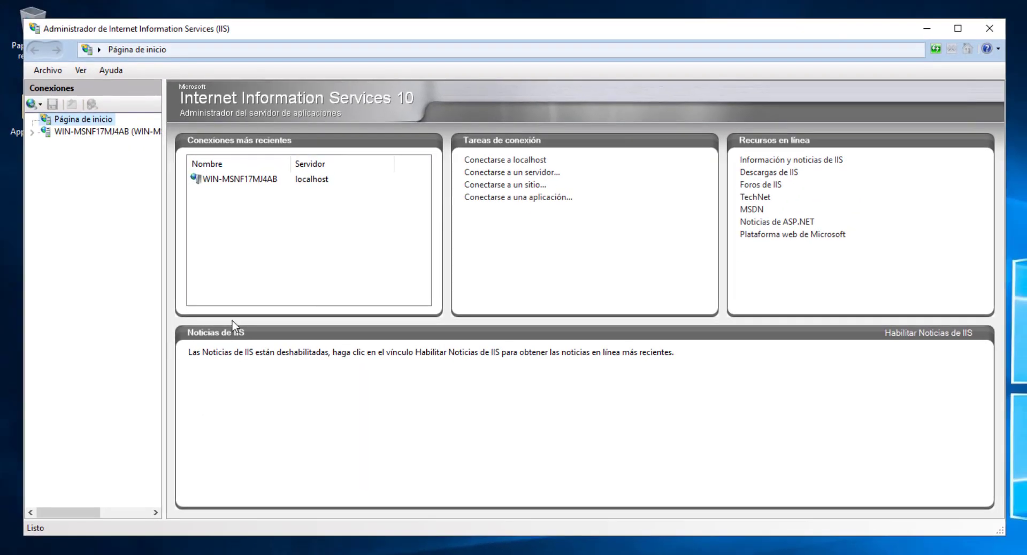
- Widen the Conexiones pane, expand the local server and its Sitios node, and move the window clear of the desktop folder
left_click_drag(166, 198, 305, 214)
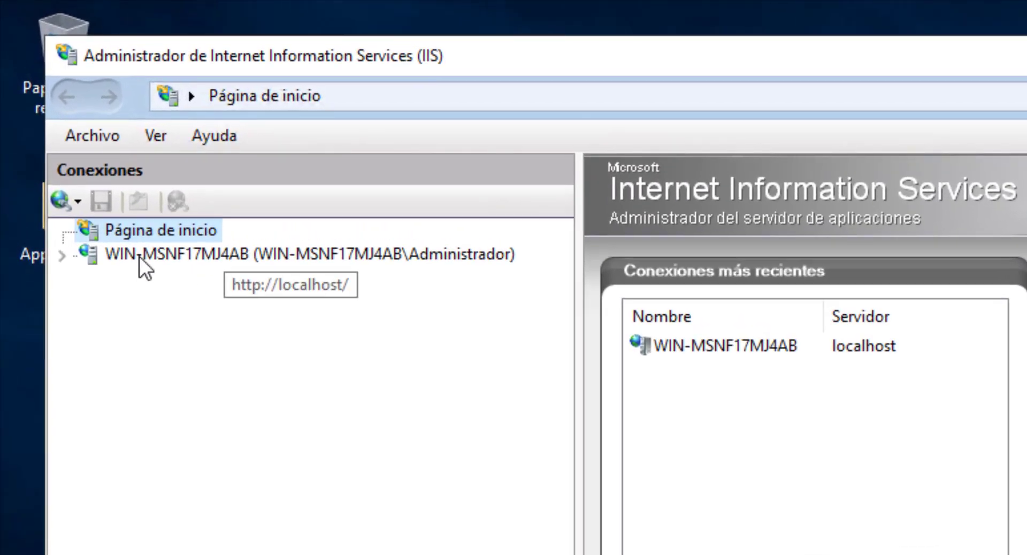
left_click(101, 185)
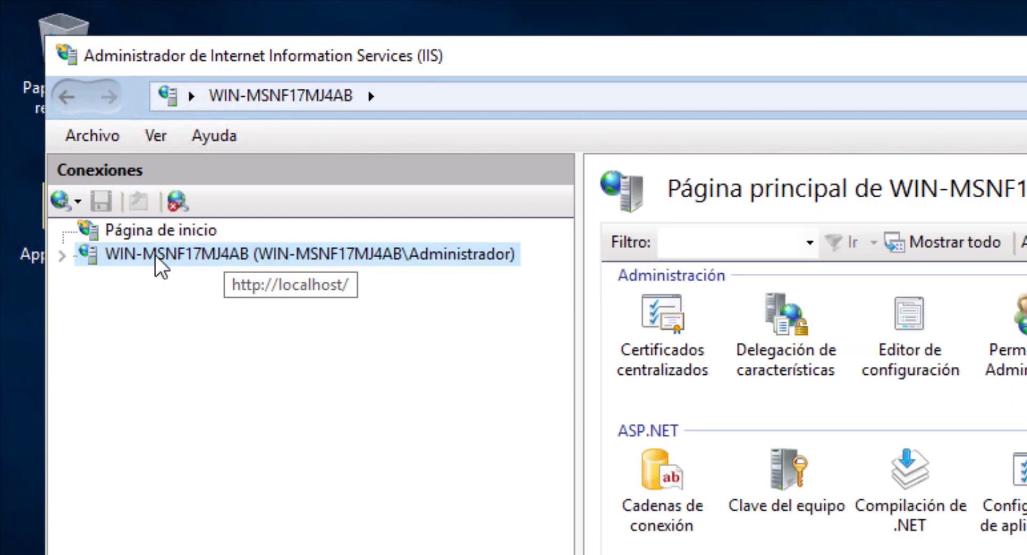
left_click(62, 256)
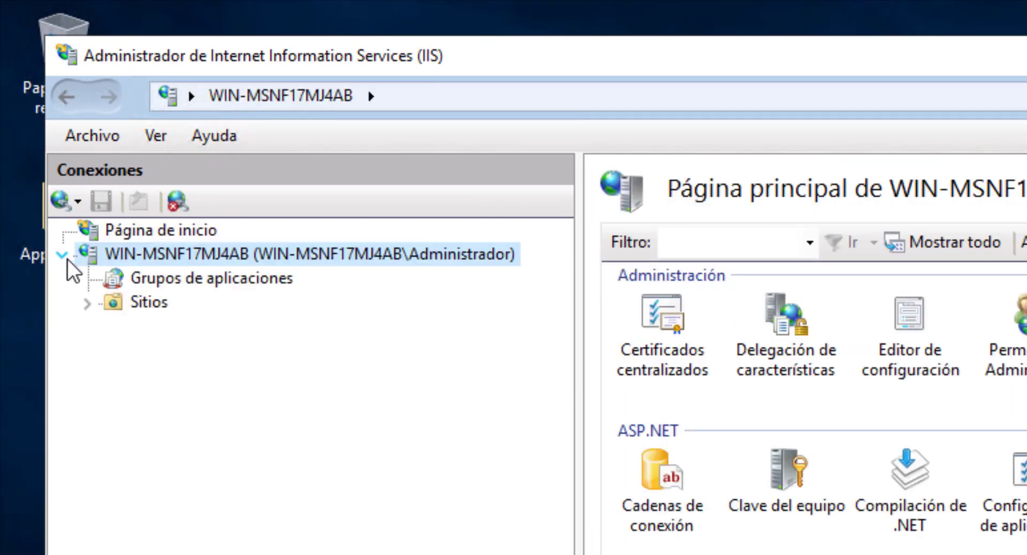
left_click(87, 304)
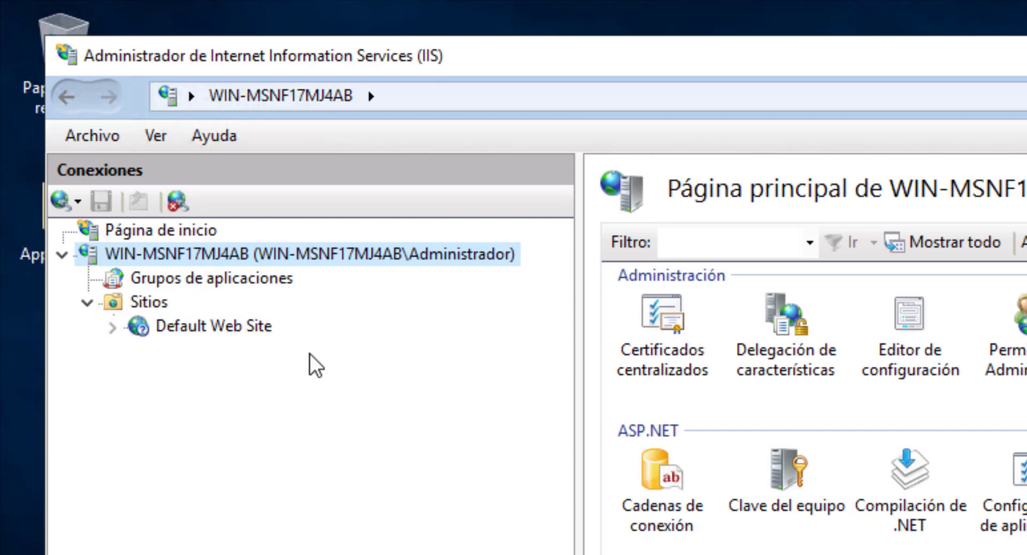
left_click_drag(566, 59, 745, 124)
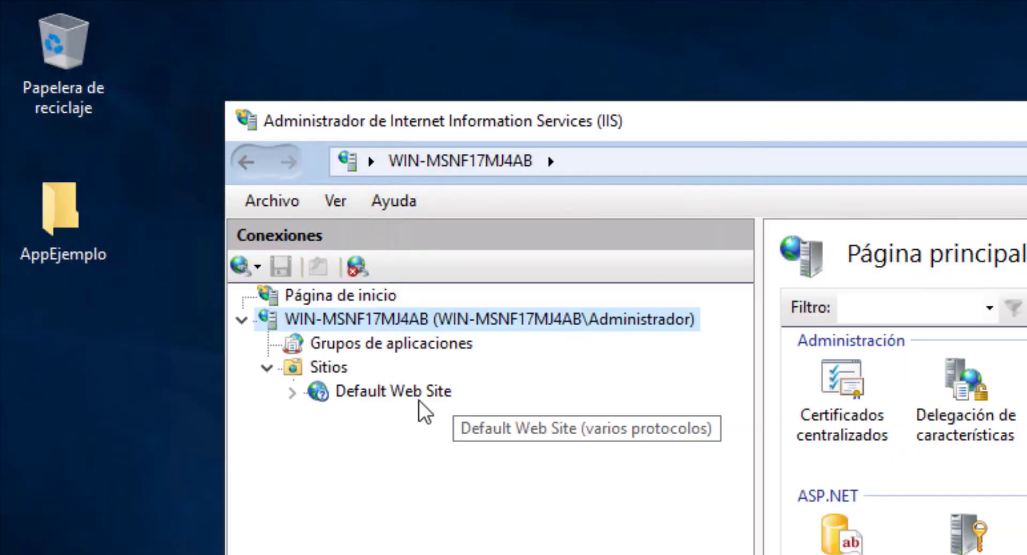
- Begin a new website under Sitios with the DefaultAppPool application pool and the site name ejemplo.com
right_click(341, 375)
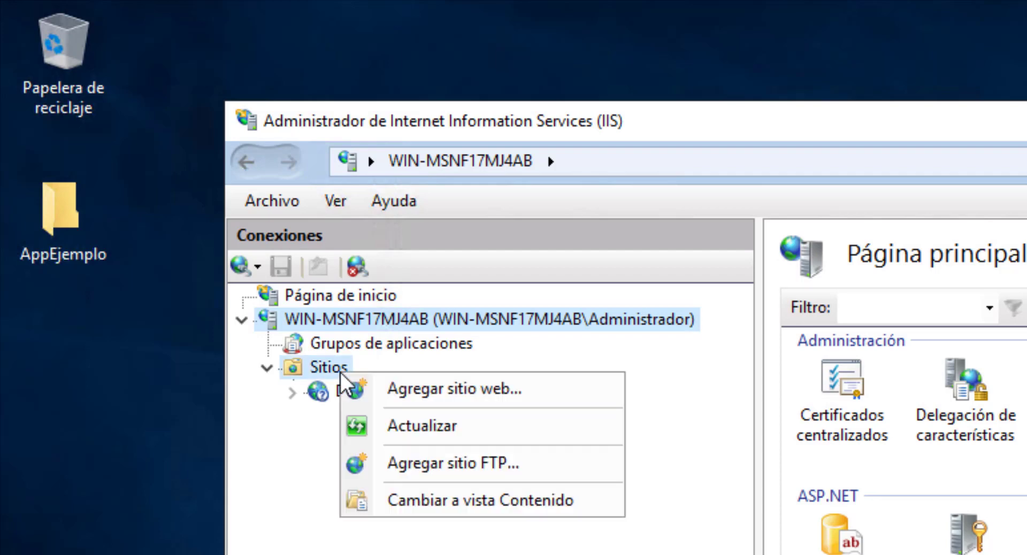
left_click(472, 395)
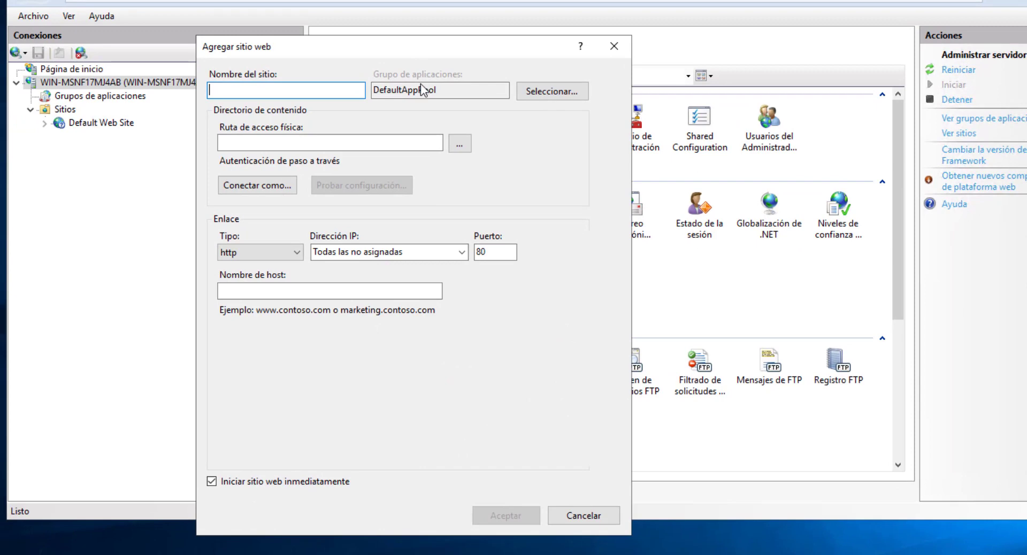
left_click(555, 95)
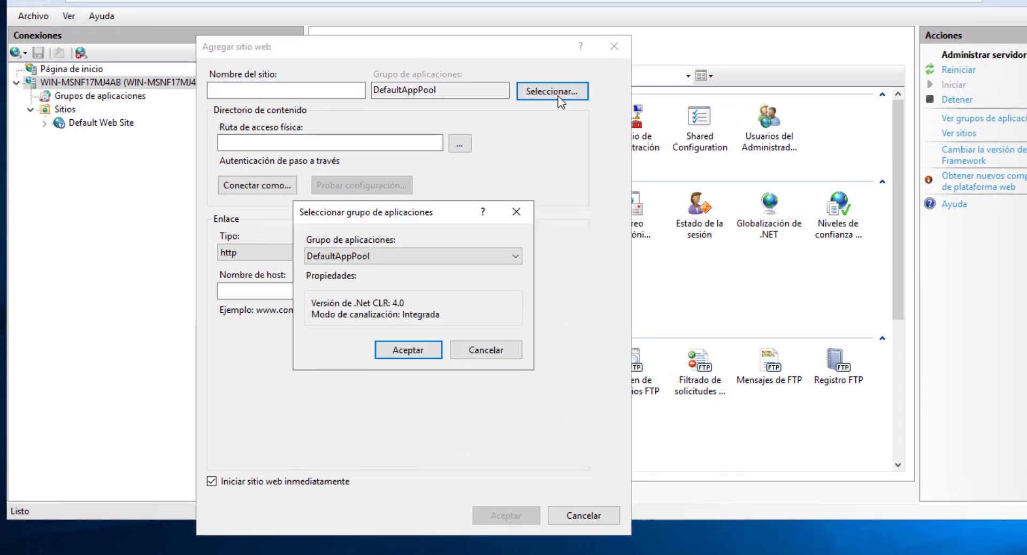
left_click(462, 259)
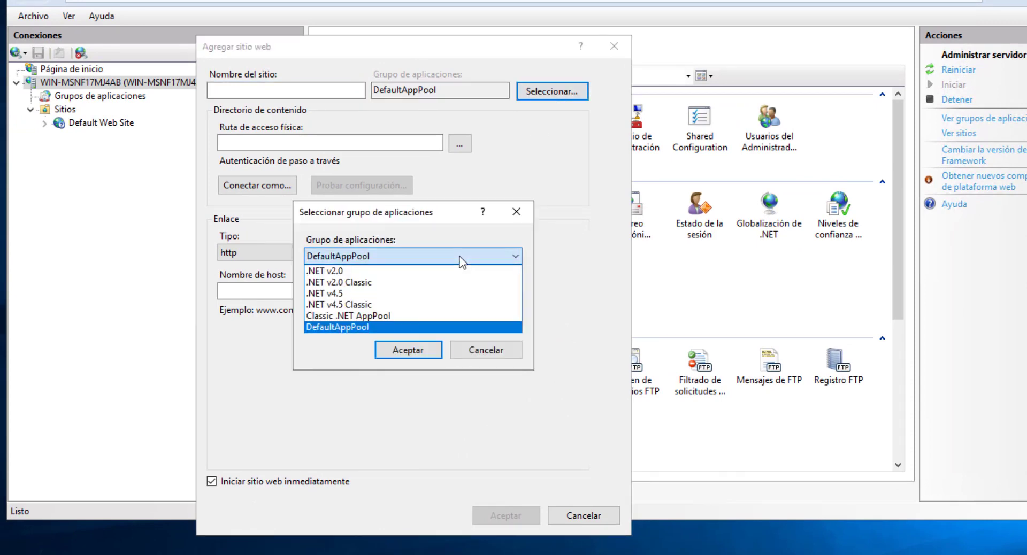
left_click(416, 326)
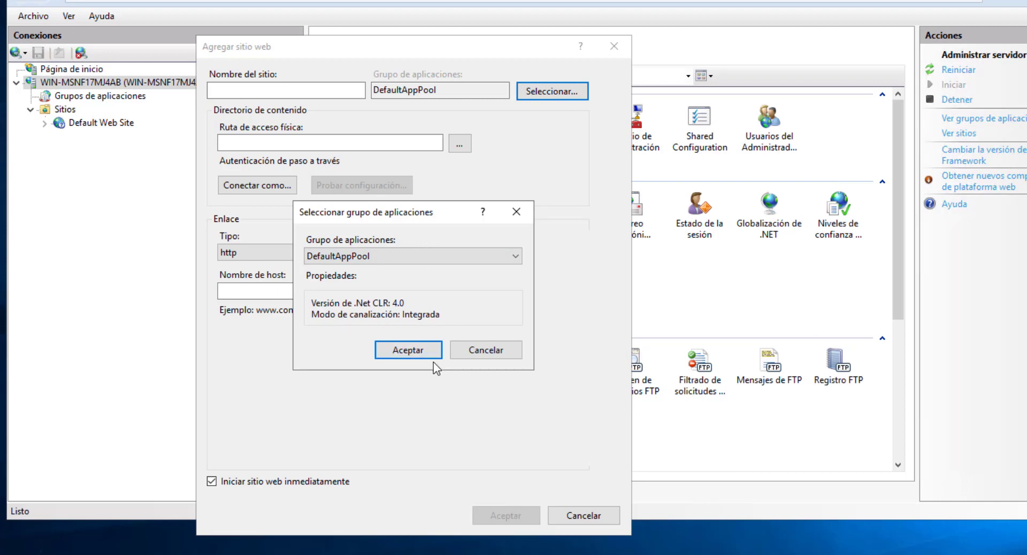
left_click(416, 352)
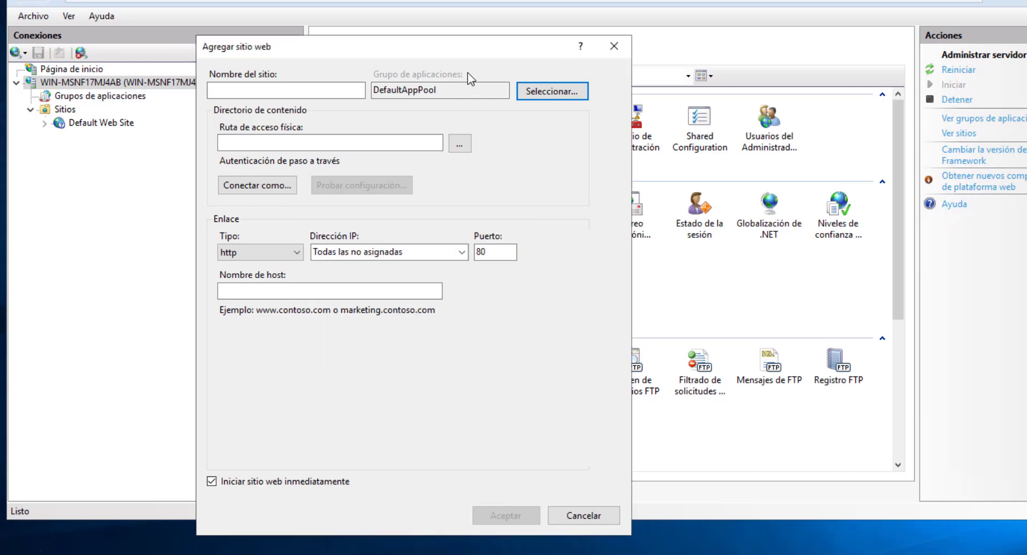
left_click(300, 92)
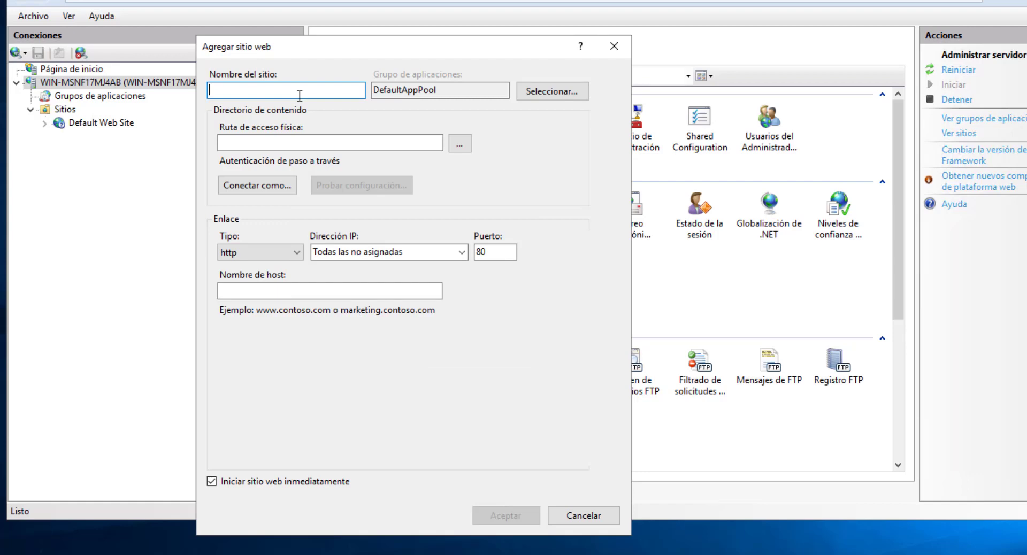
type("ejemplo.com")
- Cut the AppEjemplo folder on the desktop to move it to another location
left_click(409, 142)
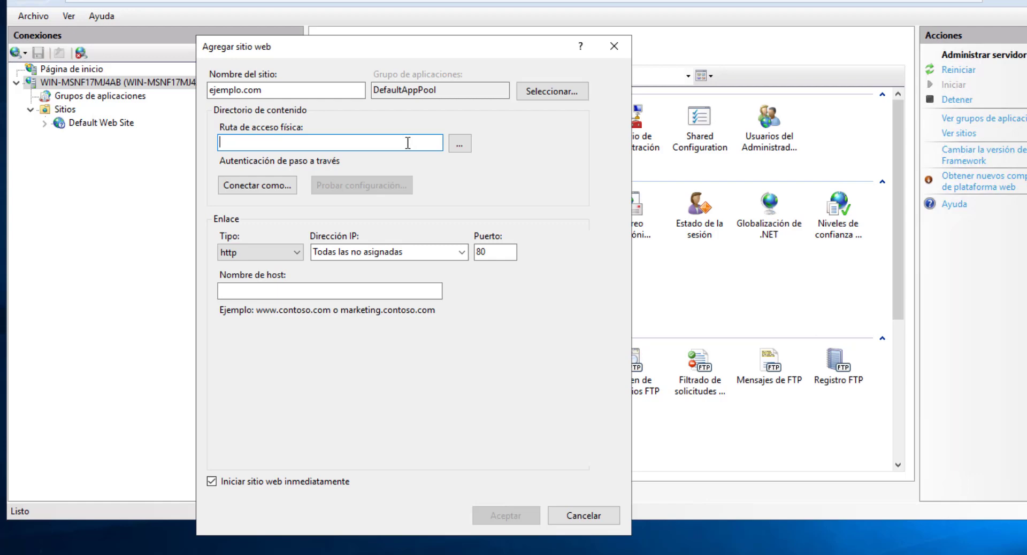
left_click(0, 35)
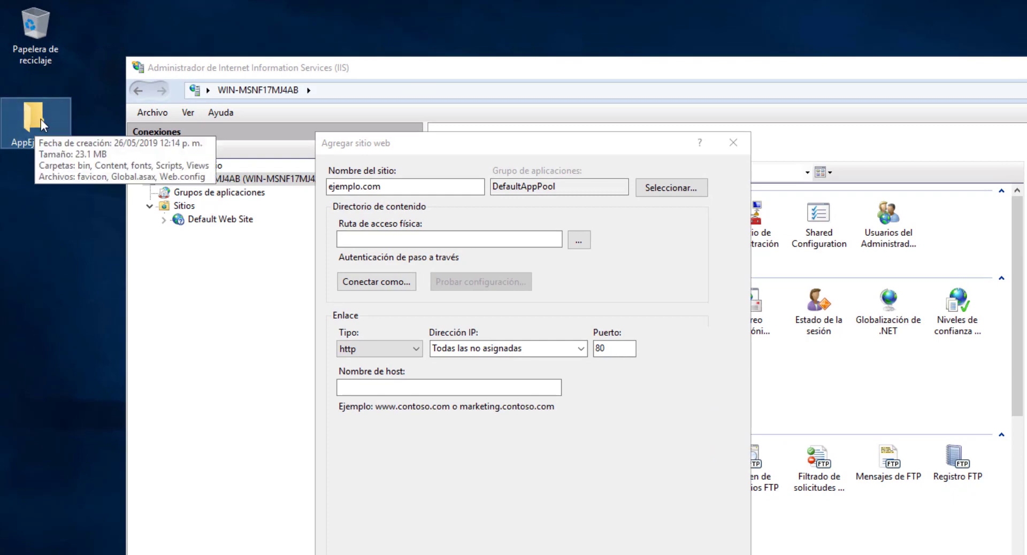
right_click(45, 137)
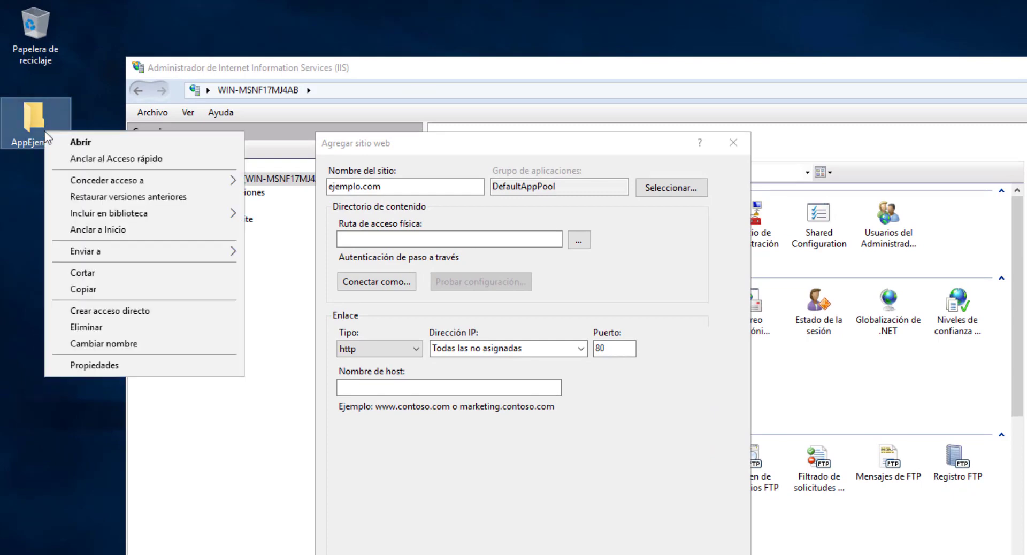
left_click(40, 120)
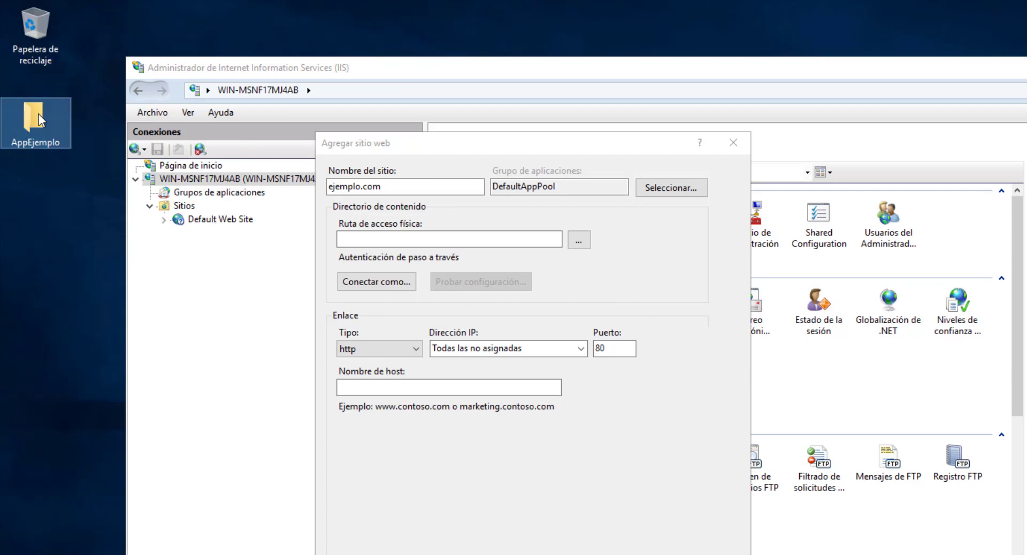
right_click(39, 115)
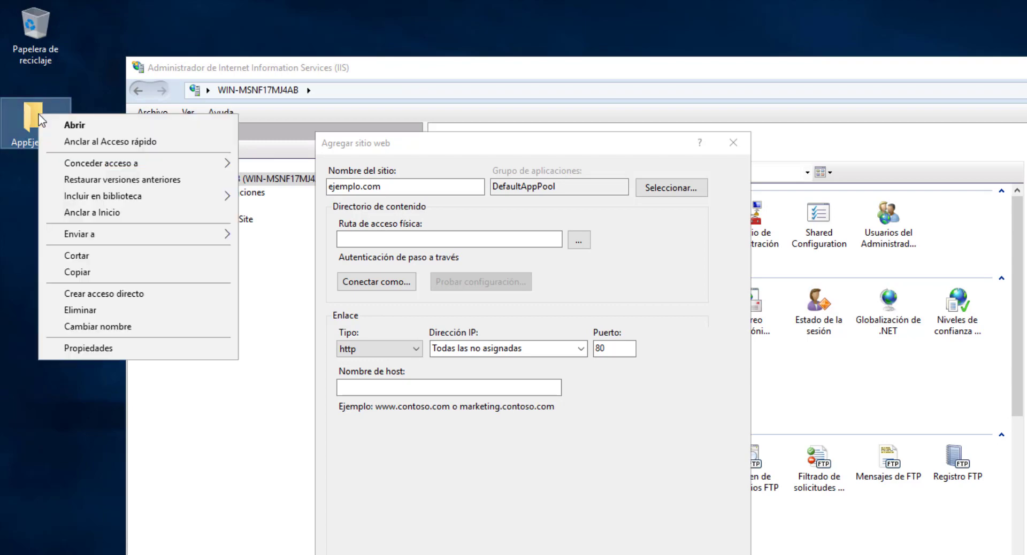
left_click(130, 259)
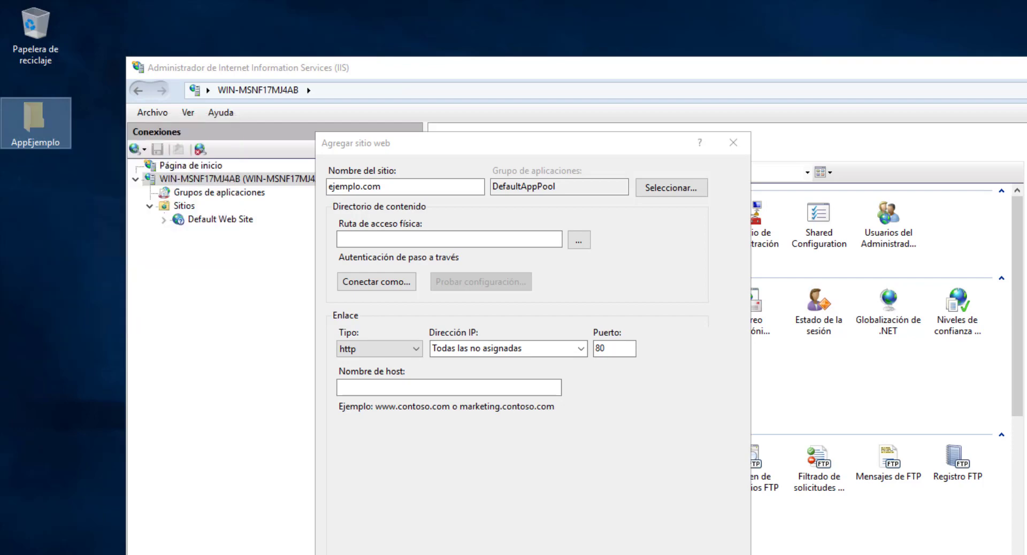
- Open C:\inetpub\wwwroot in Explorador de archivos and paste the cut AppEjemplo folder there
key("super+e")
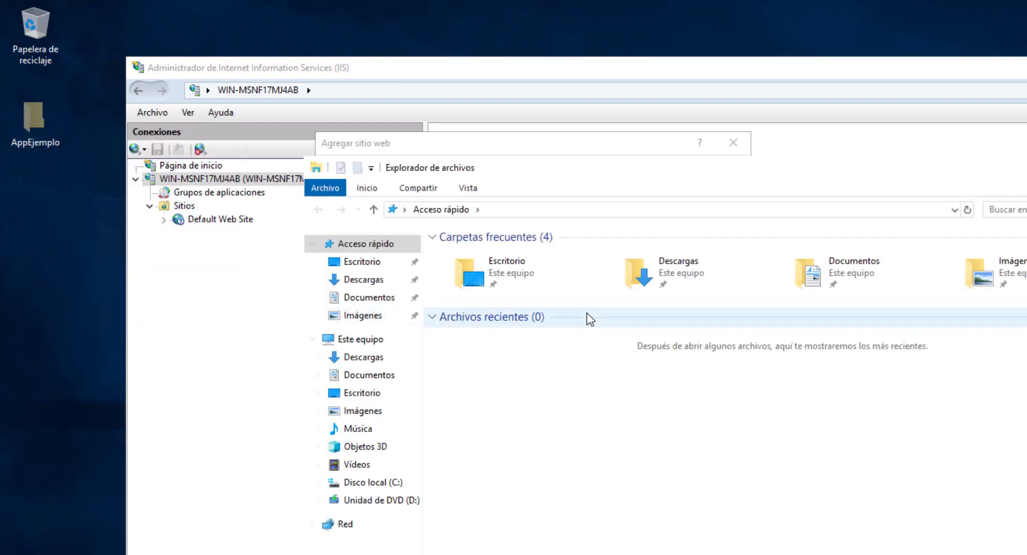
left_click(394, 481)
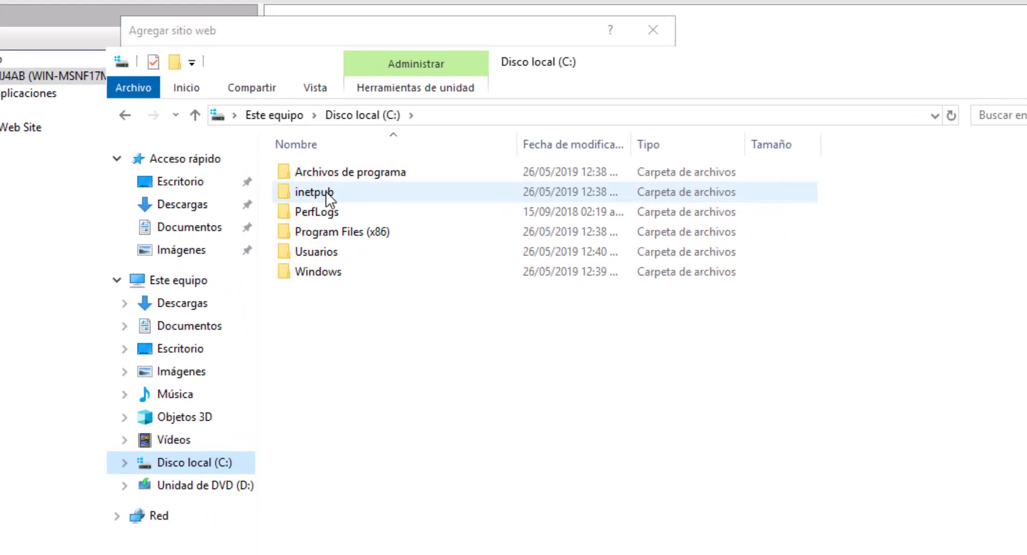
double_click(326, 193)
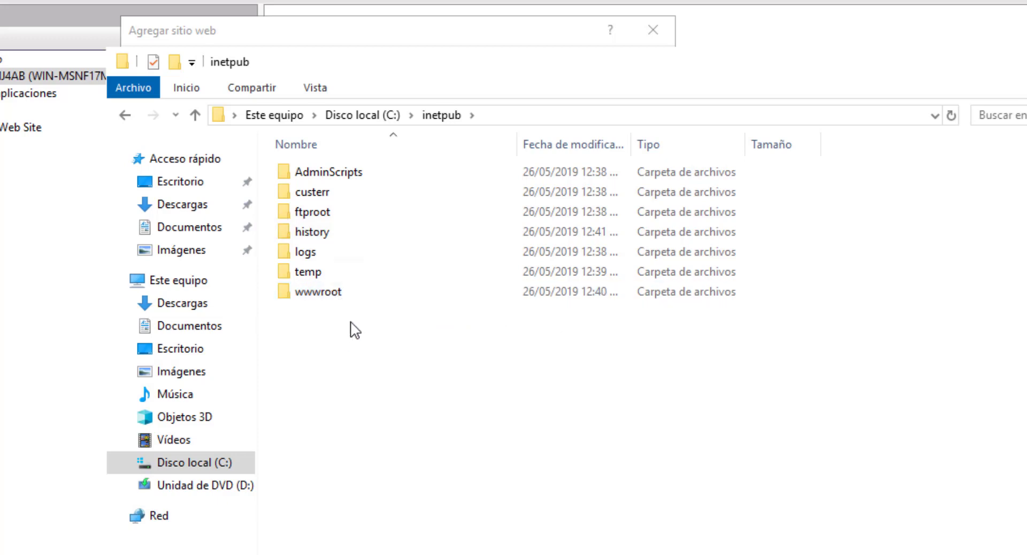
left_click(389, 298)
double_click(344, 291)
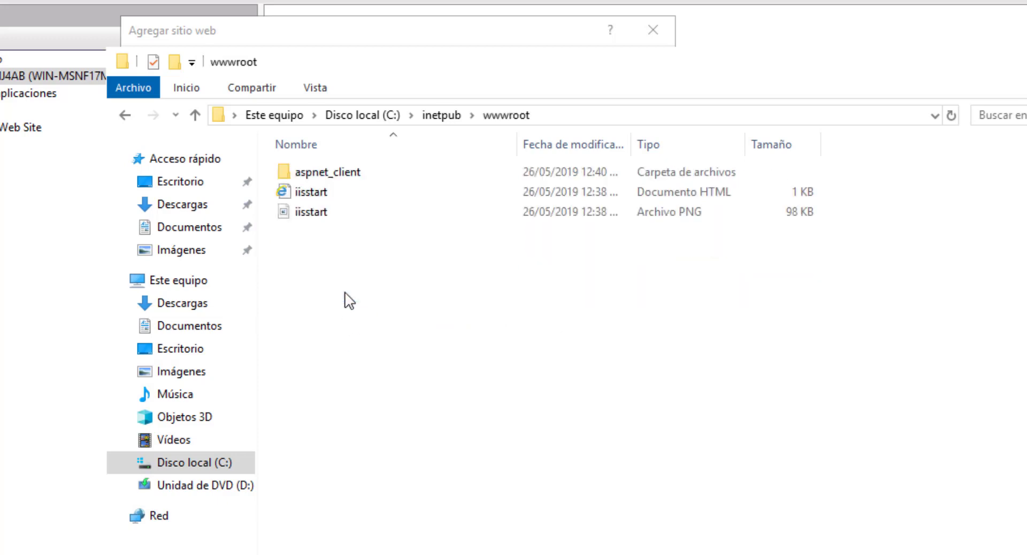
right_click(361, 287)
left_click(410, 419)
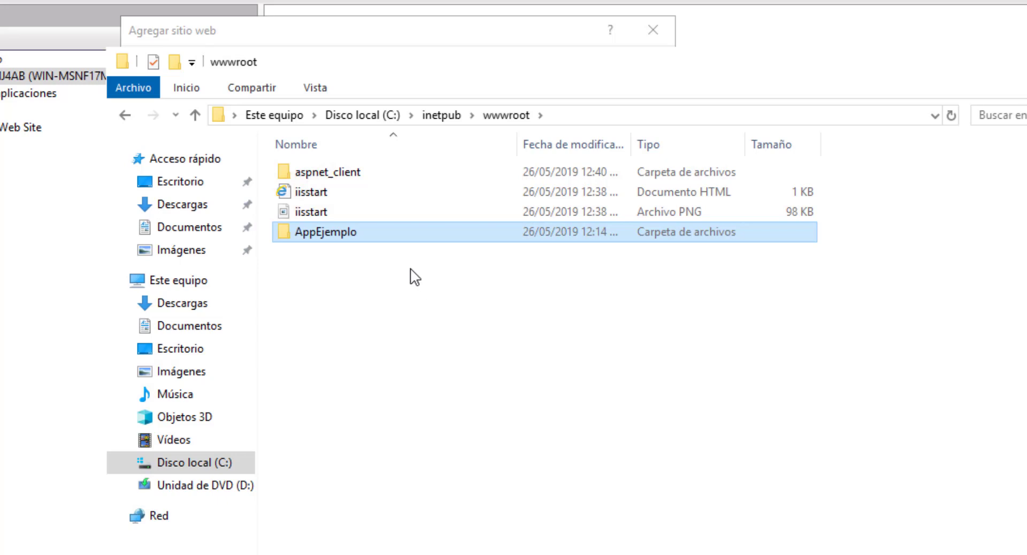
- Open the security properties of the AppEjemplo folder in wwwroot and review the permissions of the IIS_IUSRS group
right_click(352, 235)
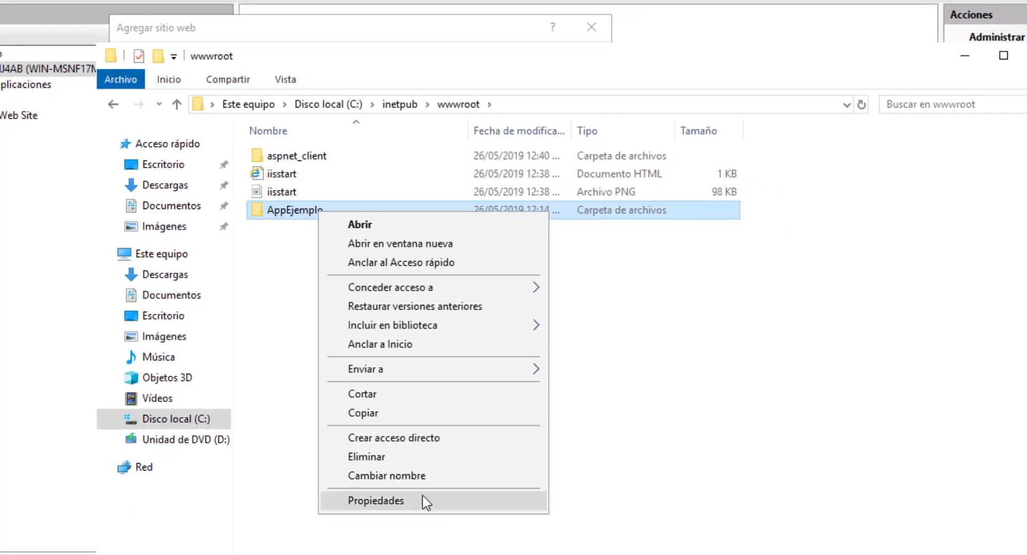
left_click(426, 501)
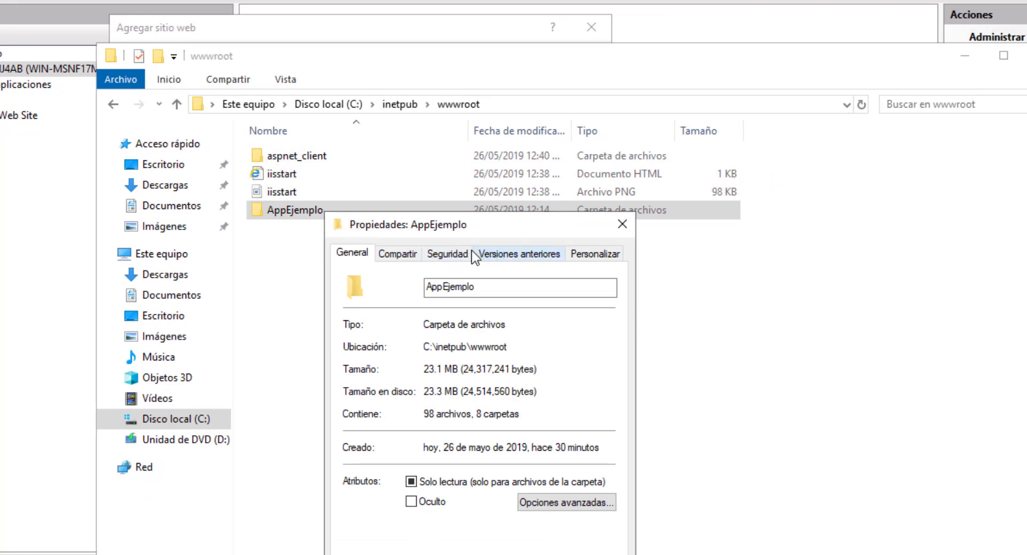
left_click(470, 254)
left_click(610, 358)
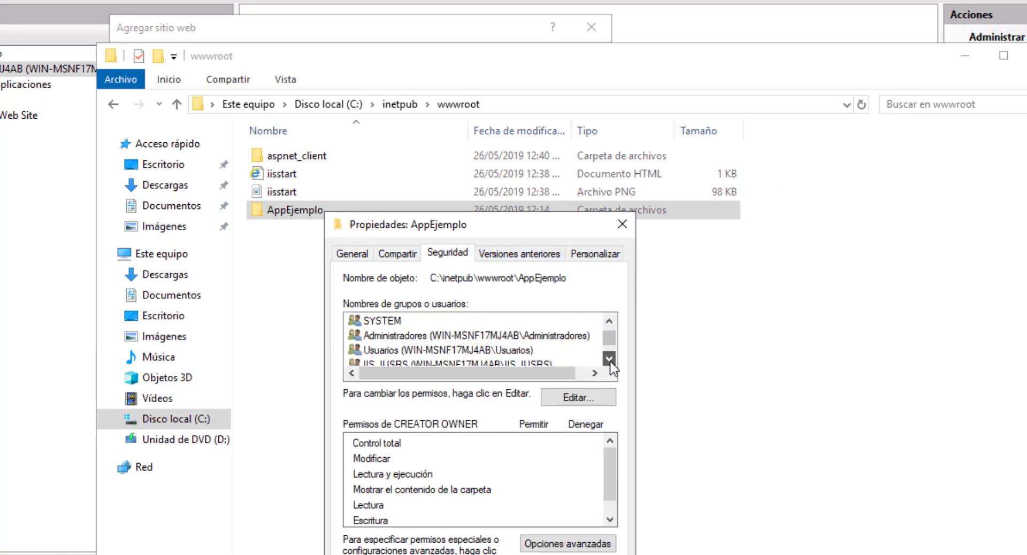
left_click(609, 358)
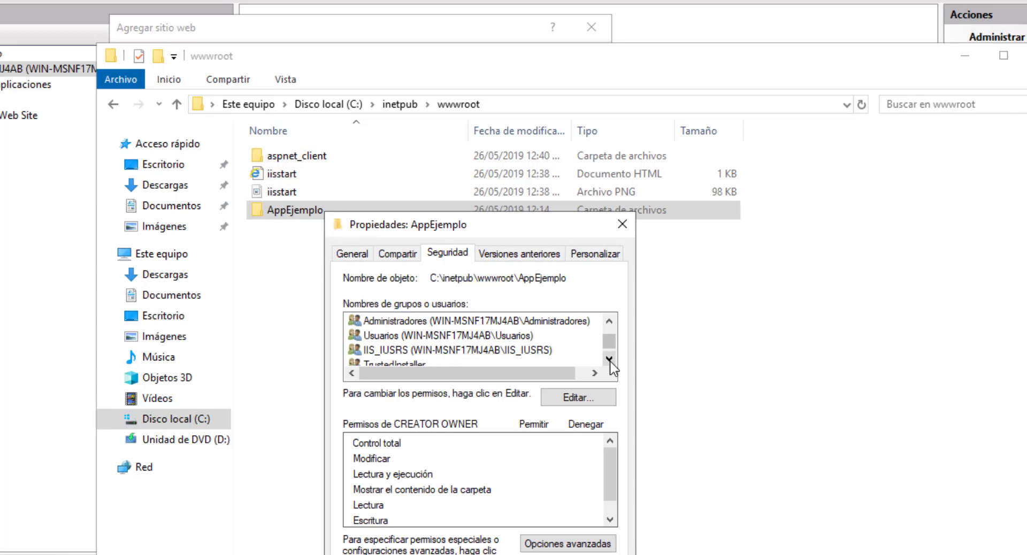
left_click(397, 353)
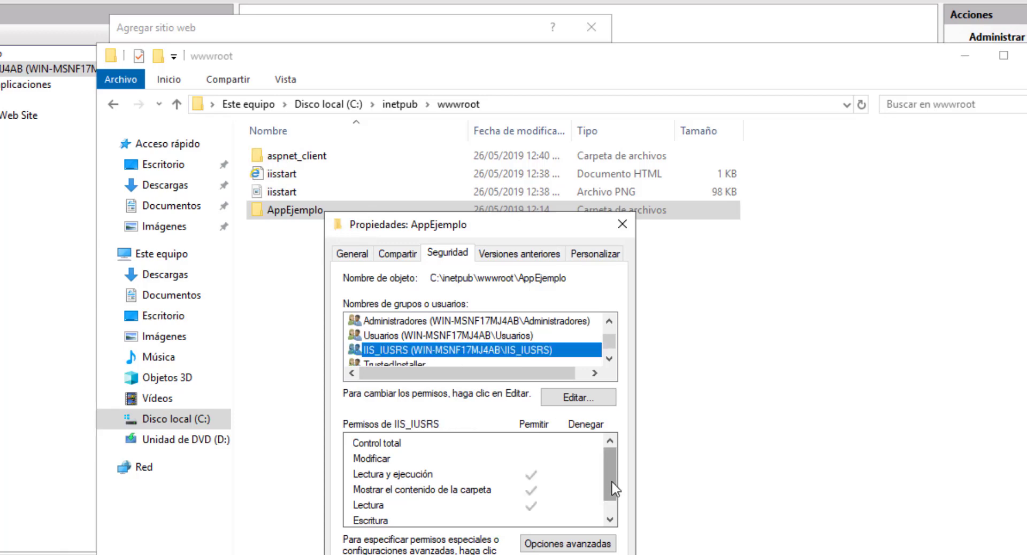
left_click_drag(609, 471, 612, 509)
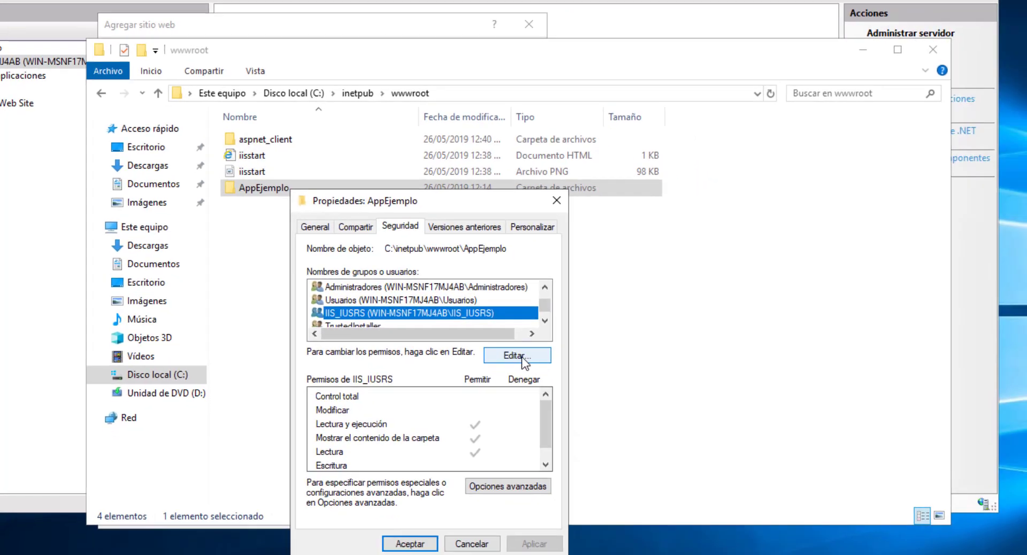
- Allow the IIS_IUSRS group Control total over the AppEjemplo folder, apply the permissions and close the folder's properties
left_click(578, 397)
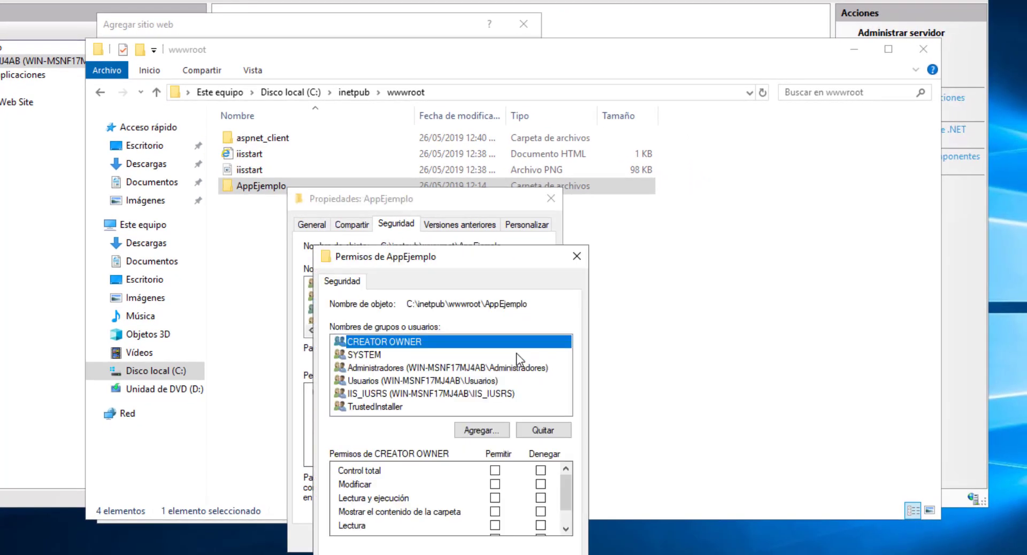
left_click(381, 395)
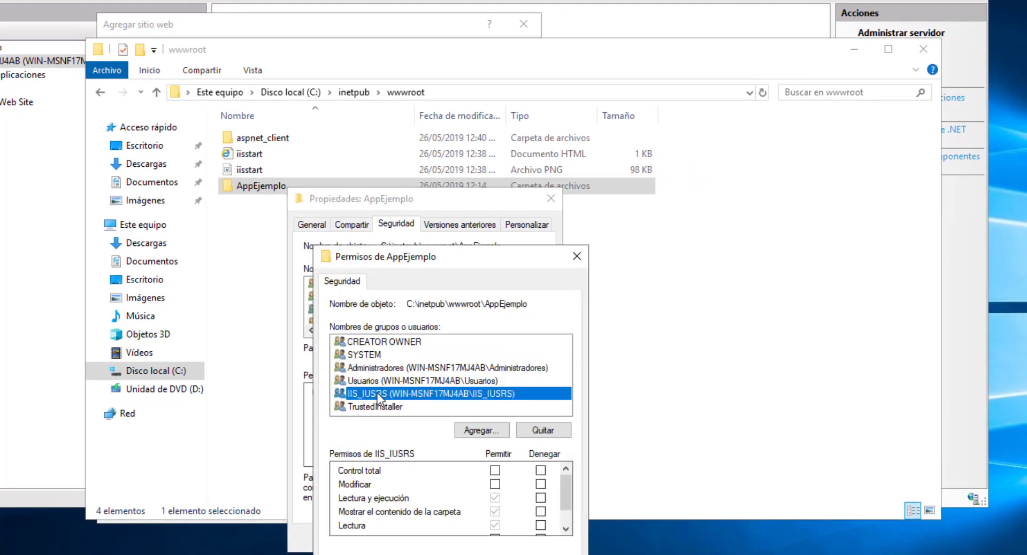
left_click(495, 471)
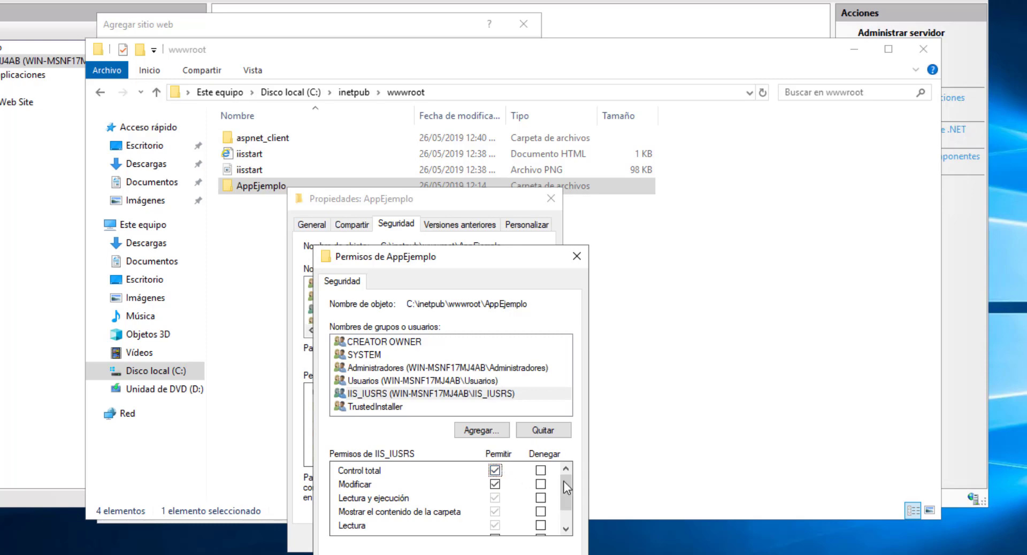
scroll(569, 486, "down", 2)
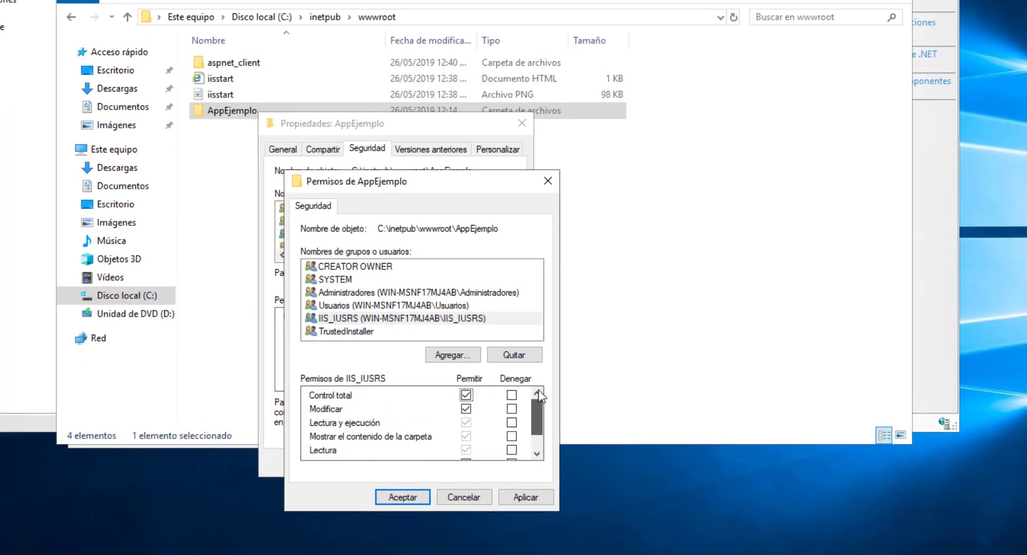
left_click(525, 498)
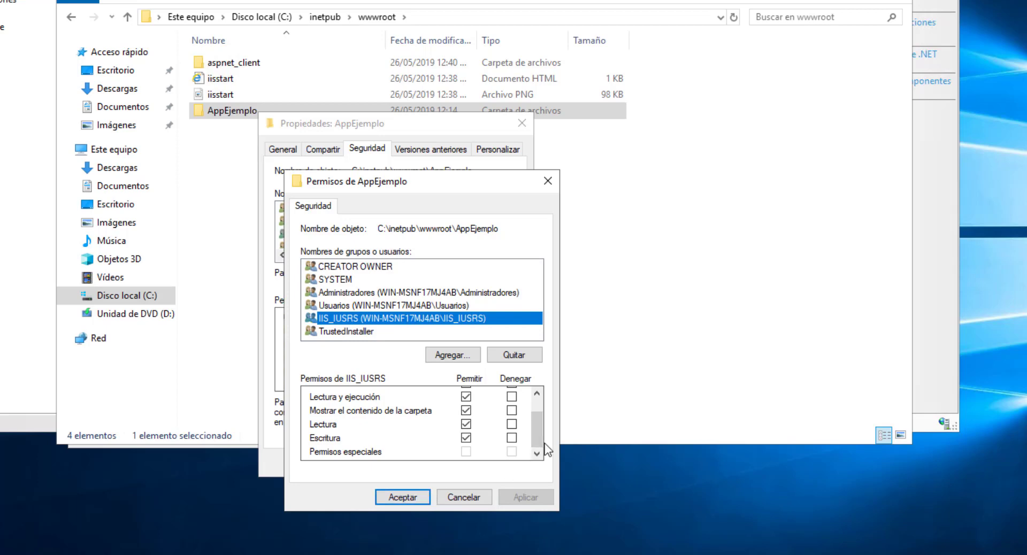
left_click_drag(542, 439, 541, 393)
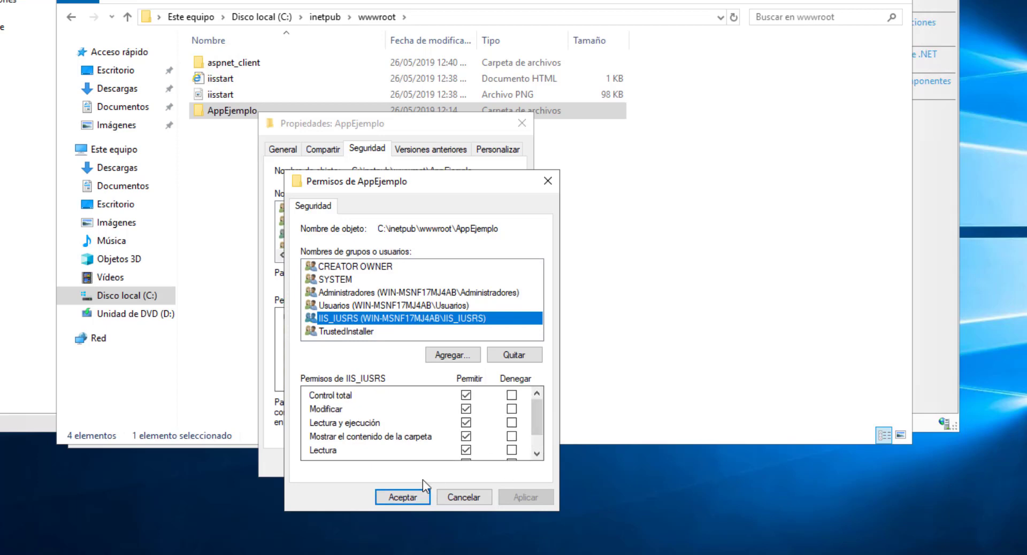
left_click(410, 497)
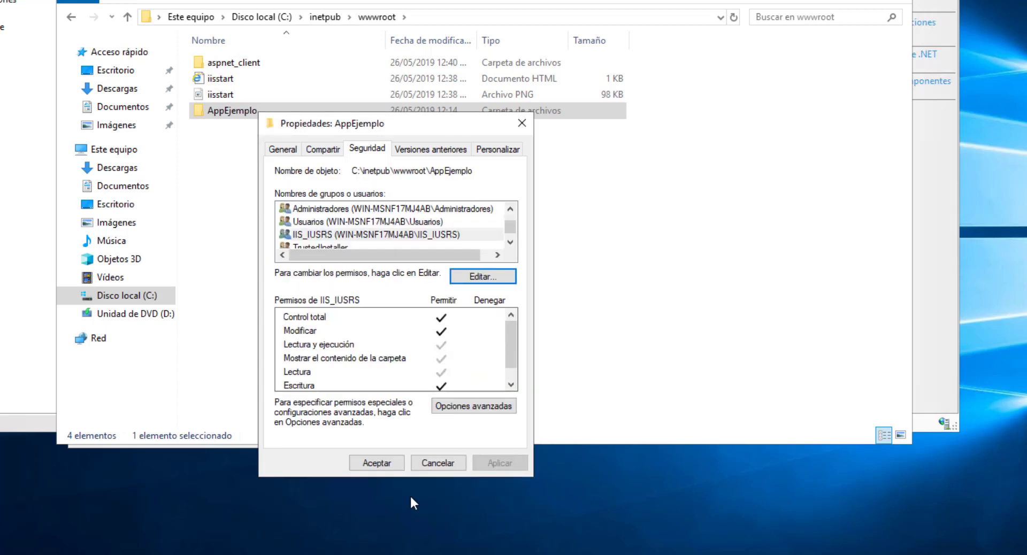
left_click(385, 463)
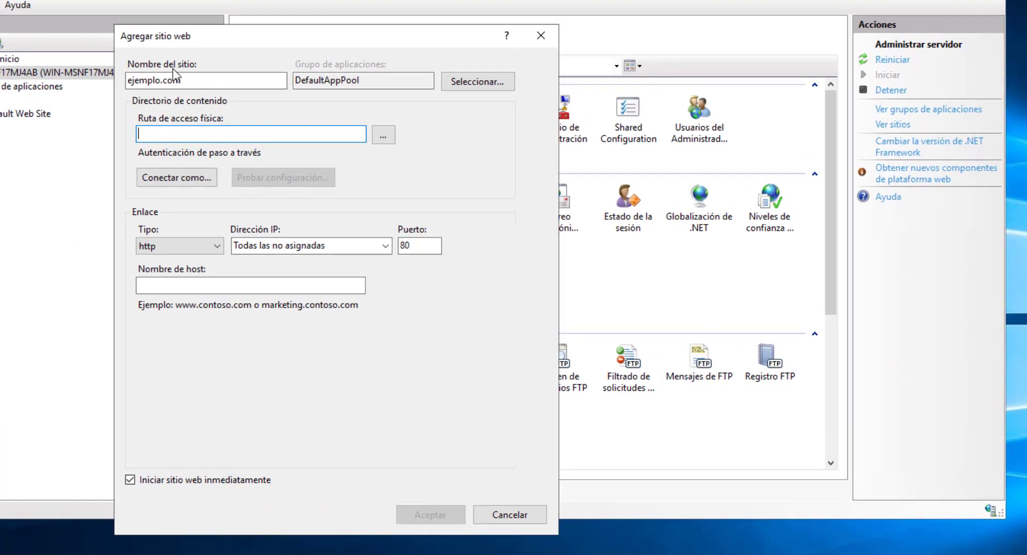
- Set the new website's physical path to C:\inetpub\wwwroot\AppEjemplo by browsing to the folder
left_click(383, 135)
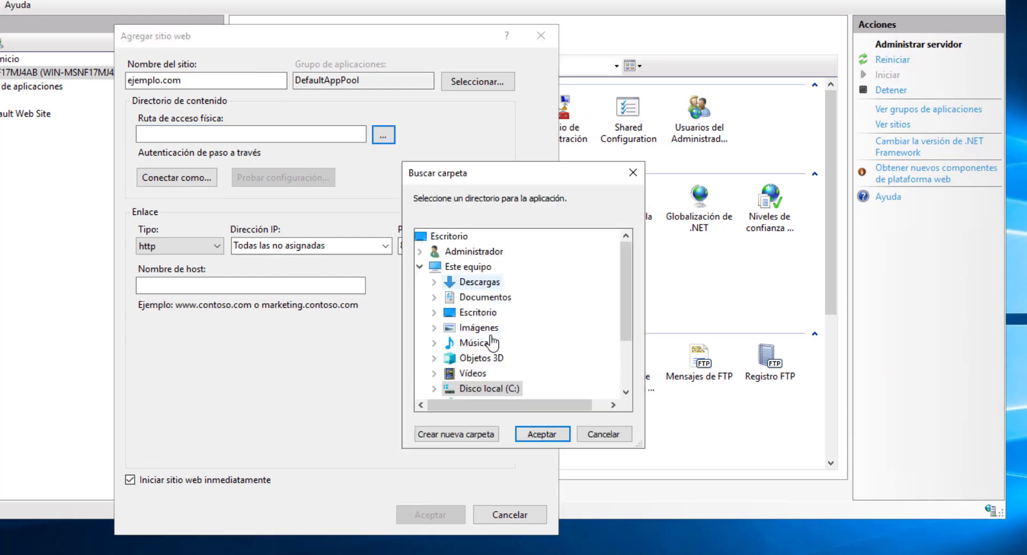
left_click(434, 388)
left_click(449, 328)
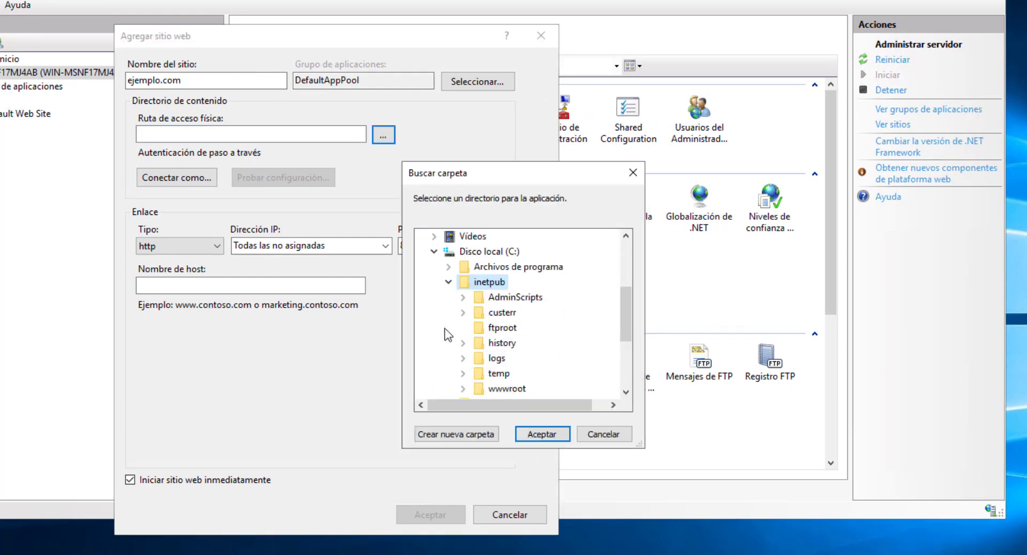
left_click(463, 390)
scroll(628, 339, "down", 2)
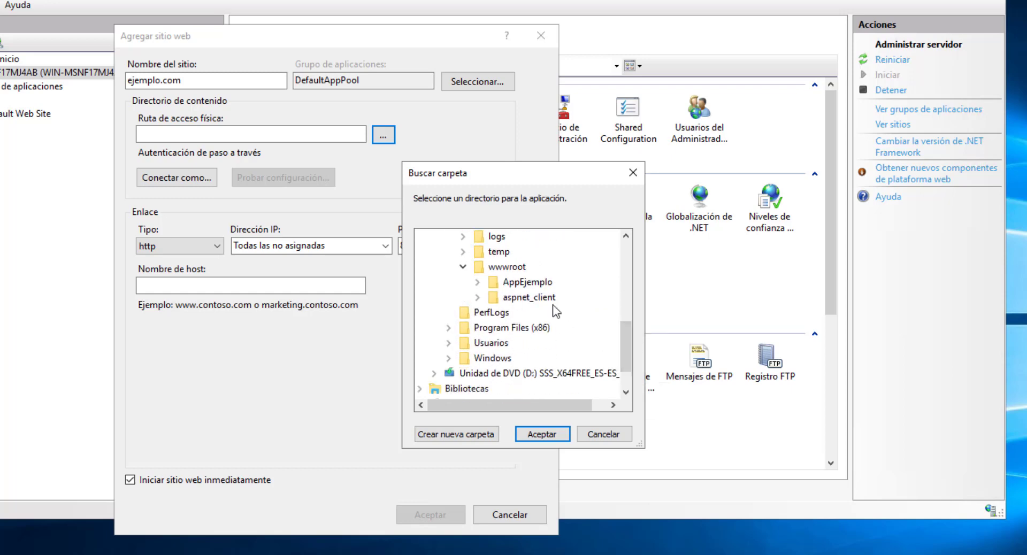
left_click(527, 282)
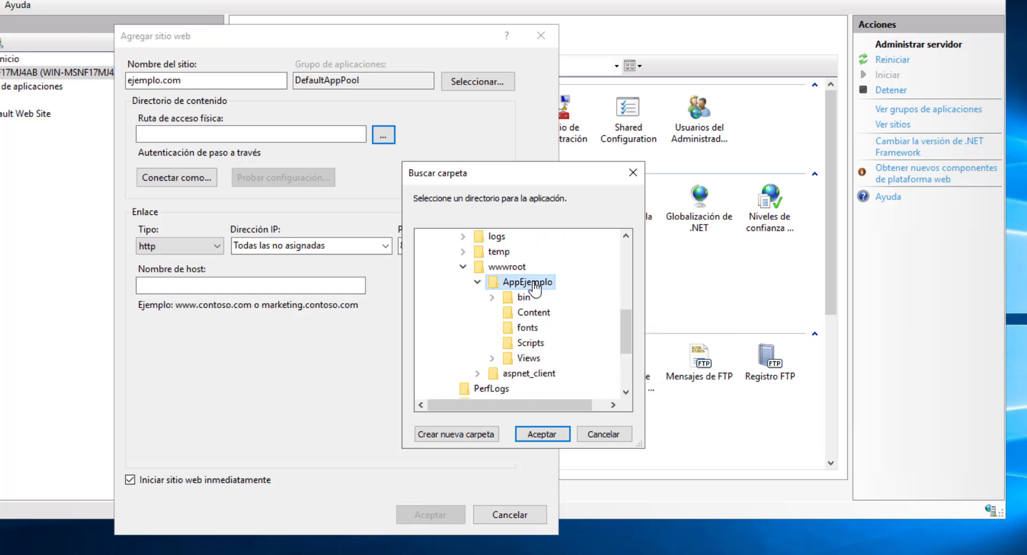
left_click(541, 436)
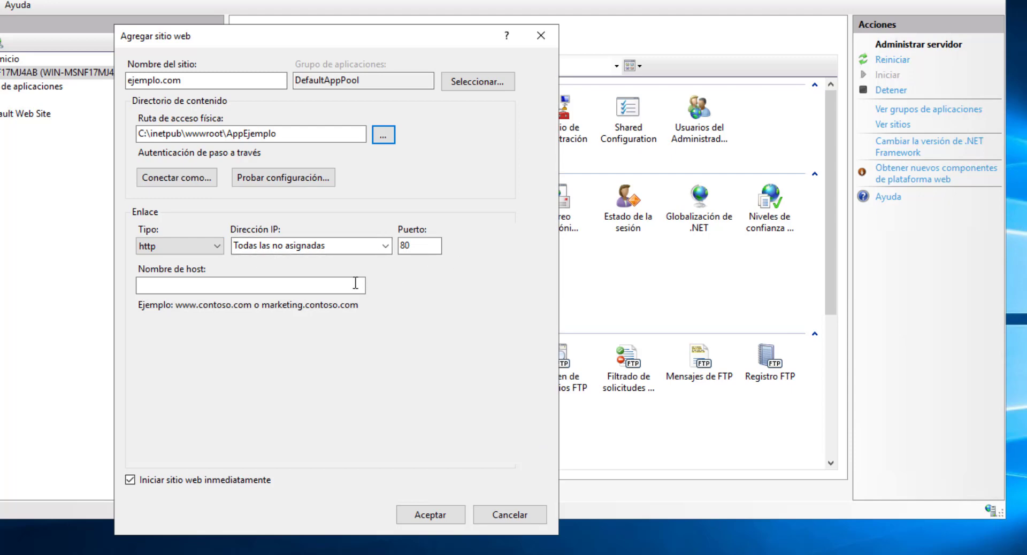
- Set the website's host name to ejemplo.com and create the site
left_click(355, 284)
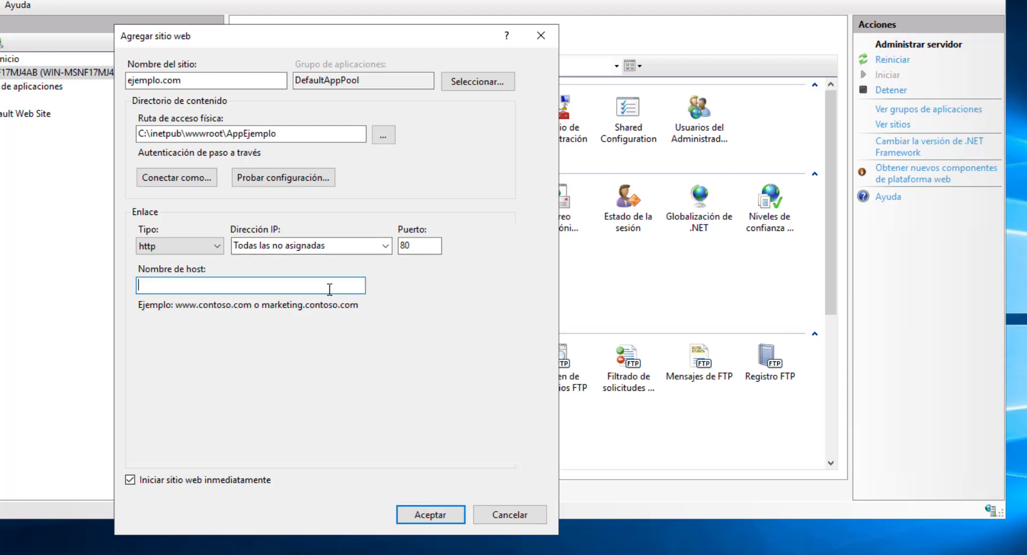
type("ejemplo.com")
left_click(430, 515)
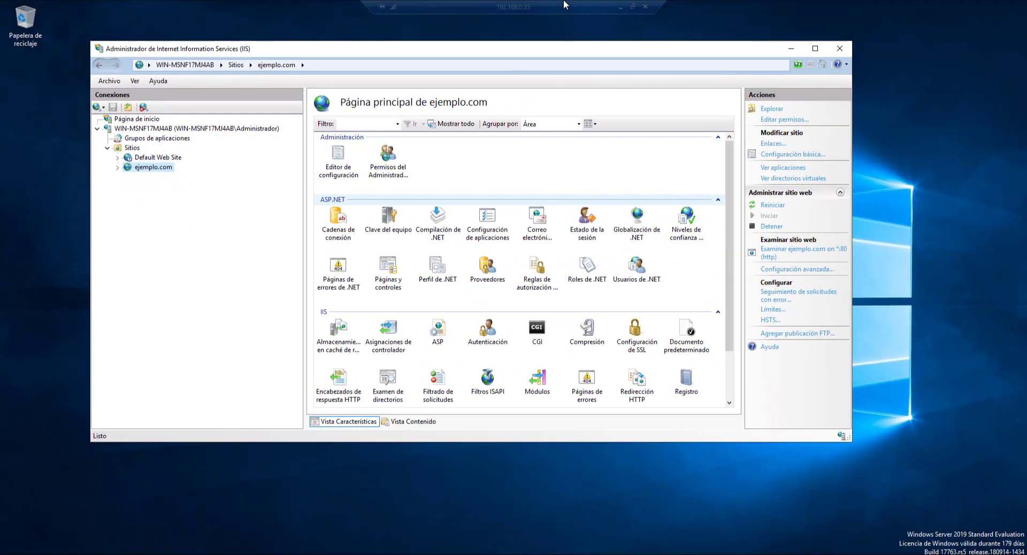
- Minimize the remote server session and examine the ejemplo.com entry of the local hosts file in Notepad++
left_click(620, 6)
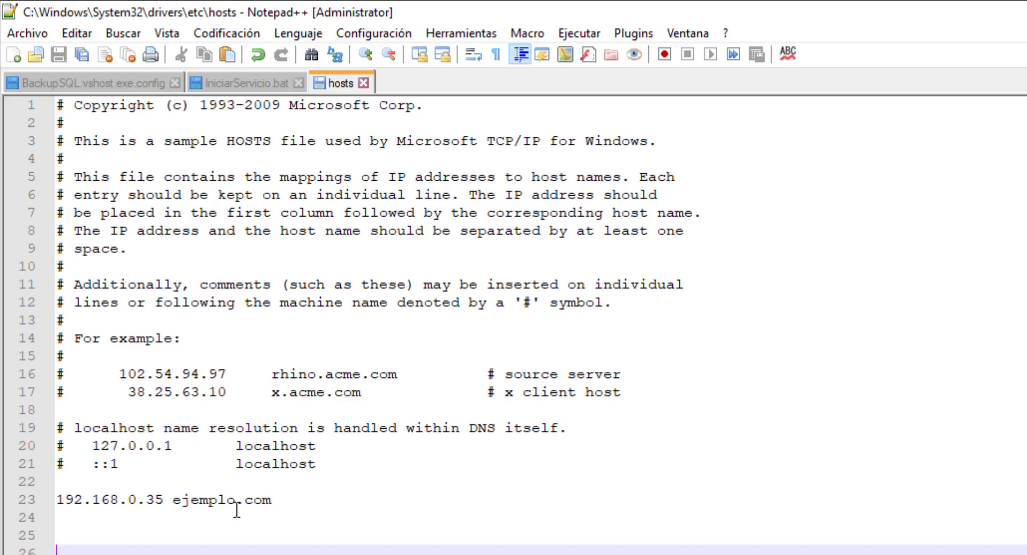
left_click(50, 499)
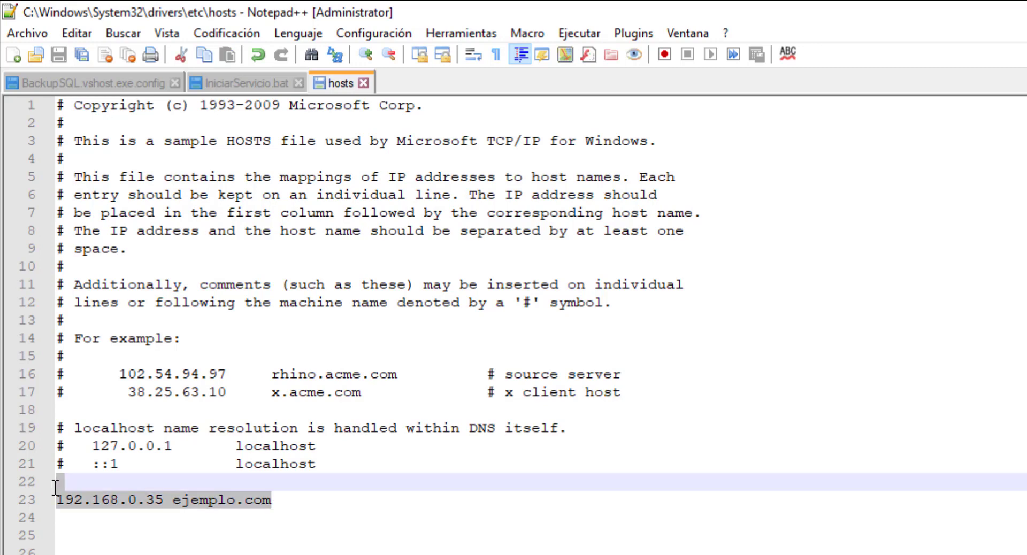
left_click(267, 545)
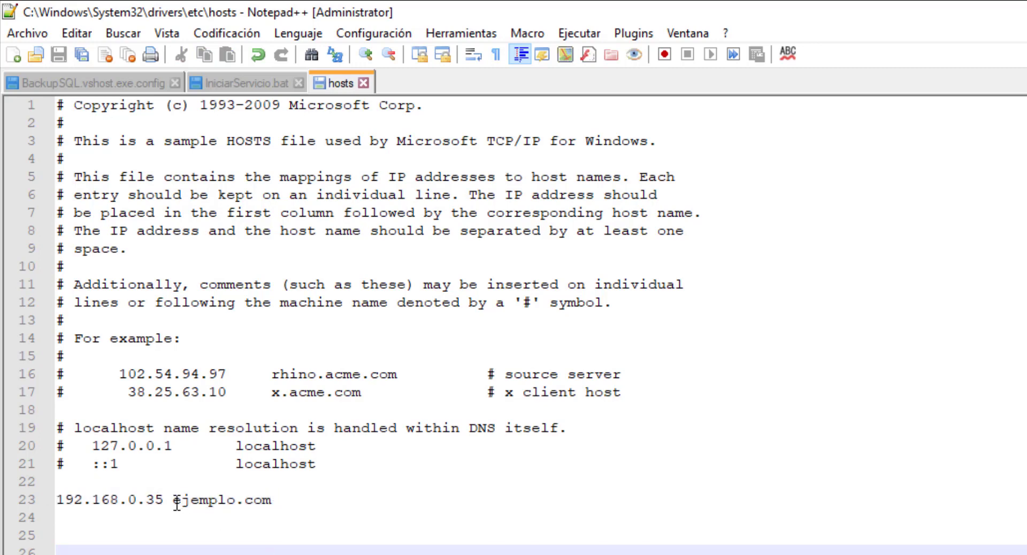
- Examine the host name and the IP address mapped to it in the last entry of the hosts file
left_click_drag(176, 503, 274, 502)
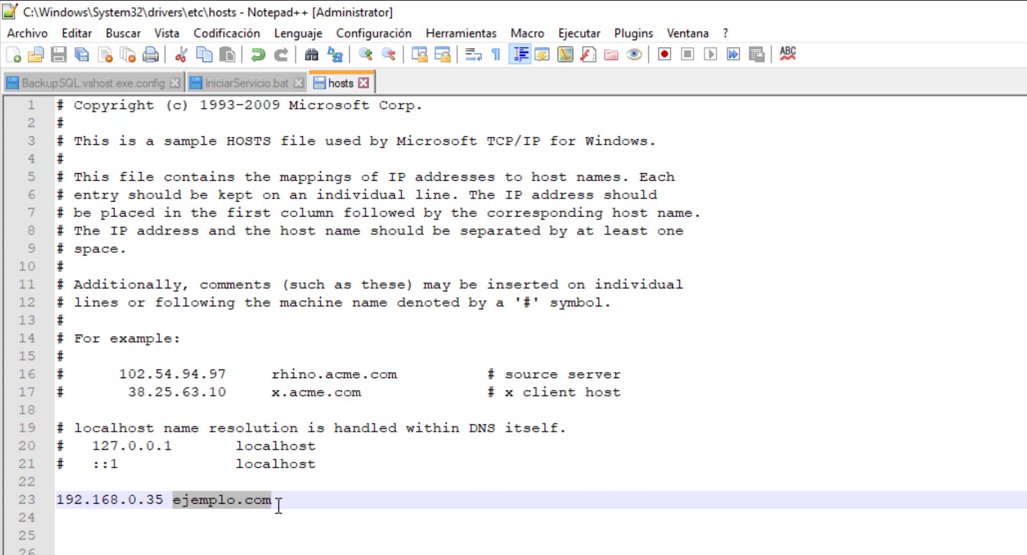
left_click(281, 503)
left_click_drag(280, 503, 58, 503)
left_click(163, 503)
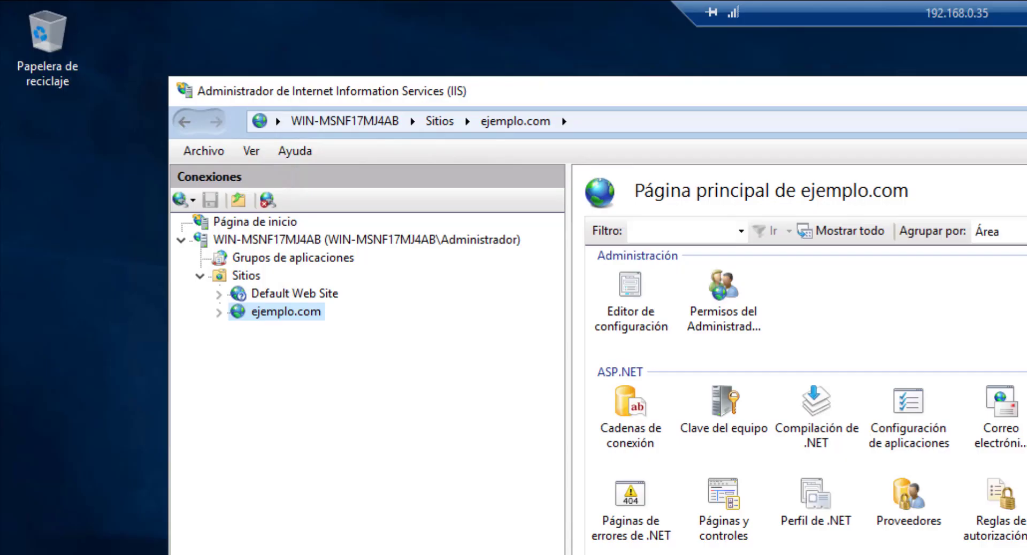
- Check the remote server's IPv4 address with ipconfig in a command prompt, close the prompt and return to the local hosts file's ejemplo.com entry
key("super")
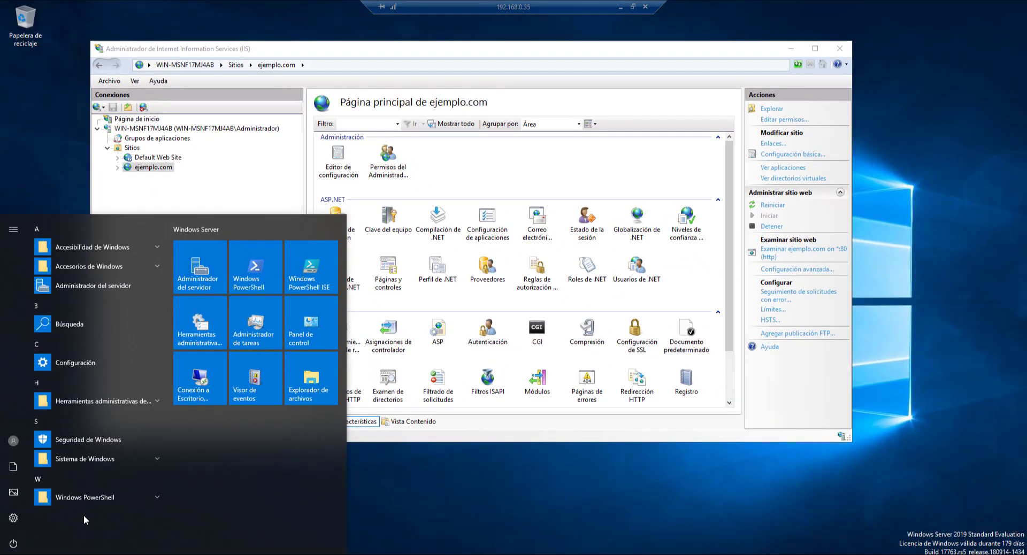
key("super+r")
type("cmd")
key("Return")
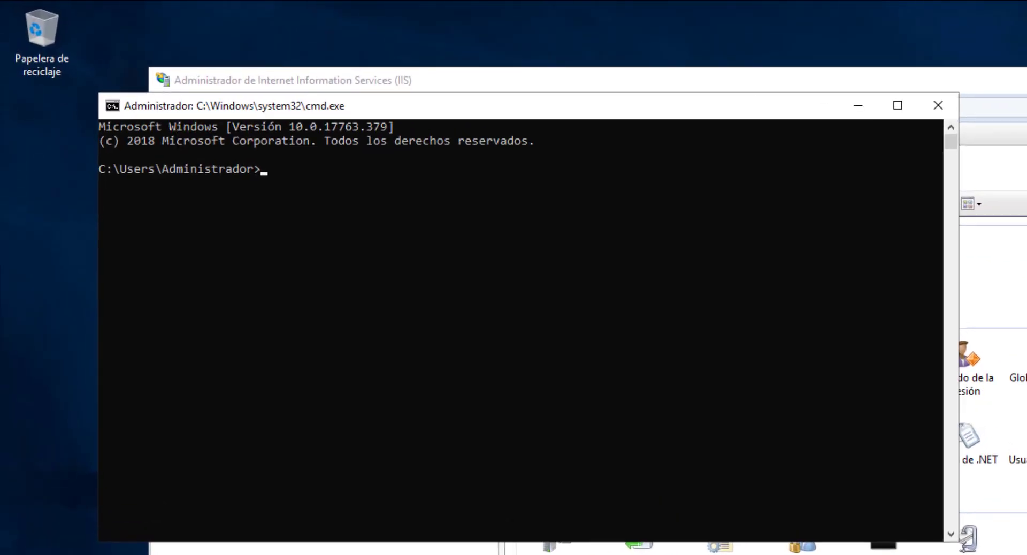
type("ipconfig")
key("Return")
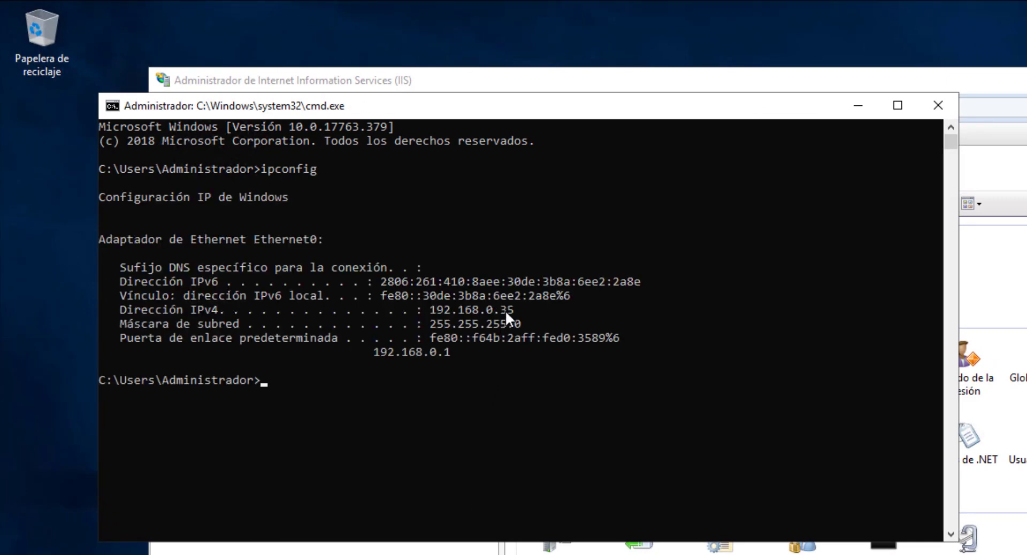
left_click(937, 104)
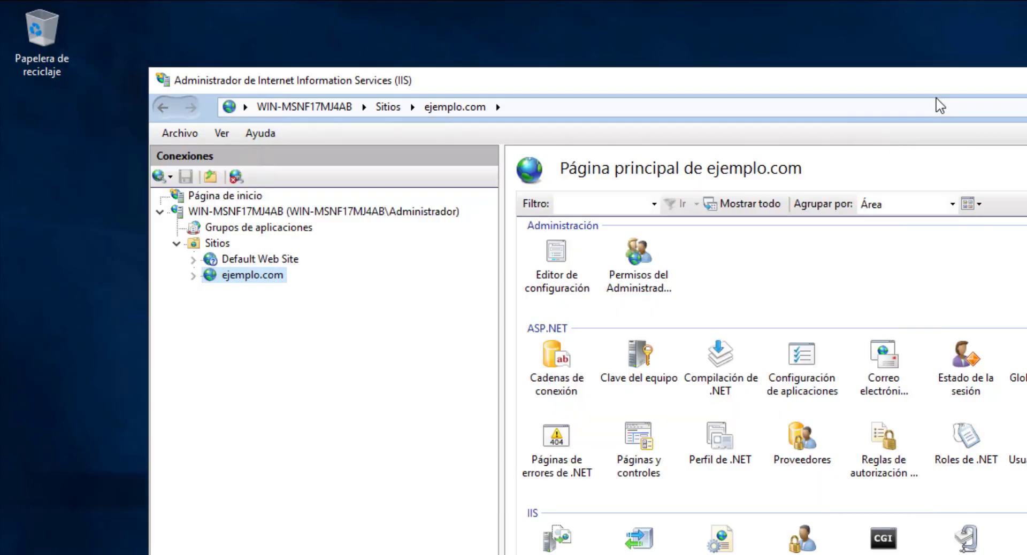
left_click(1022, 15)
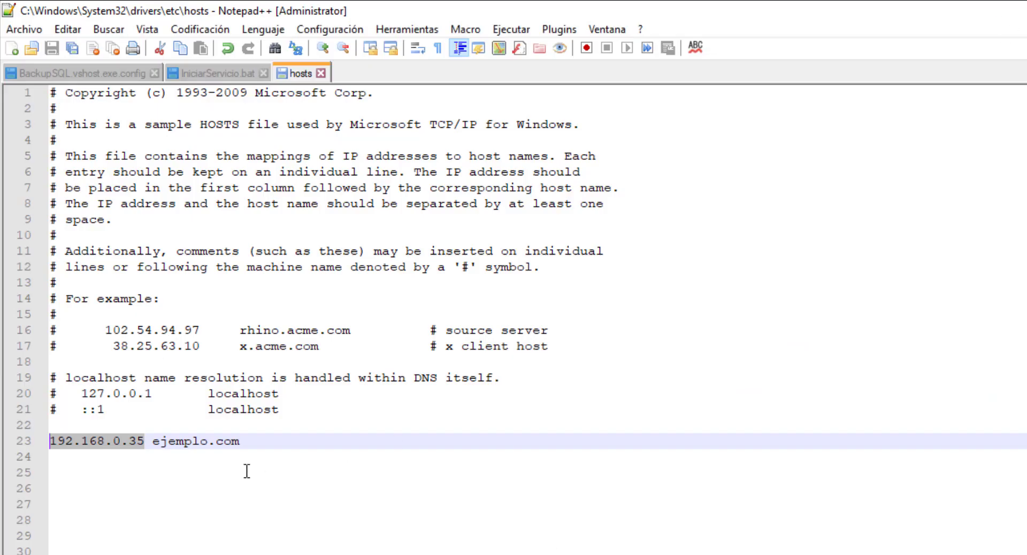
left_click(97, 442)
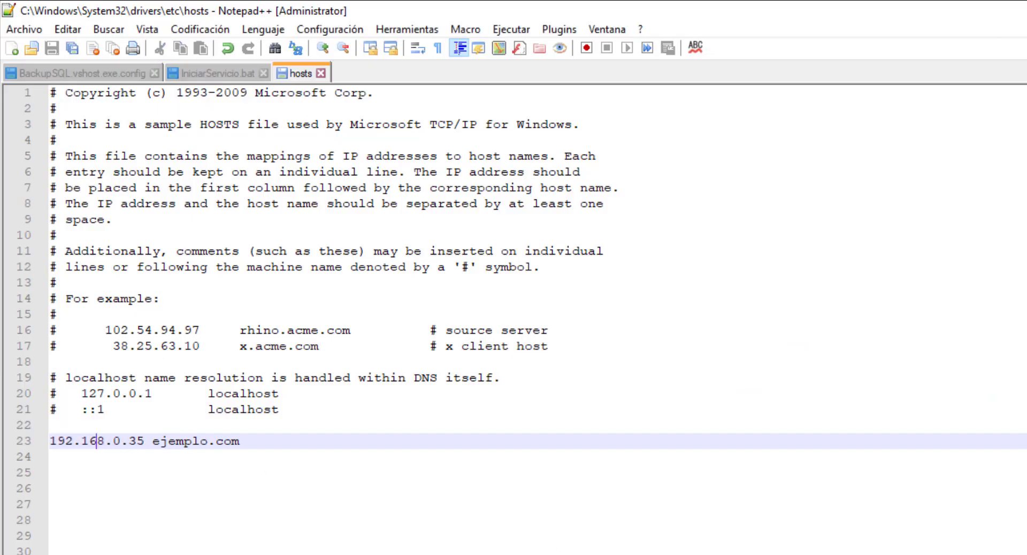